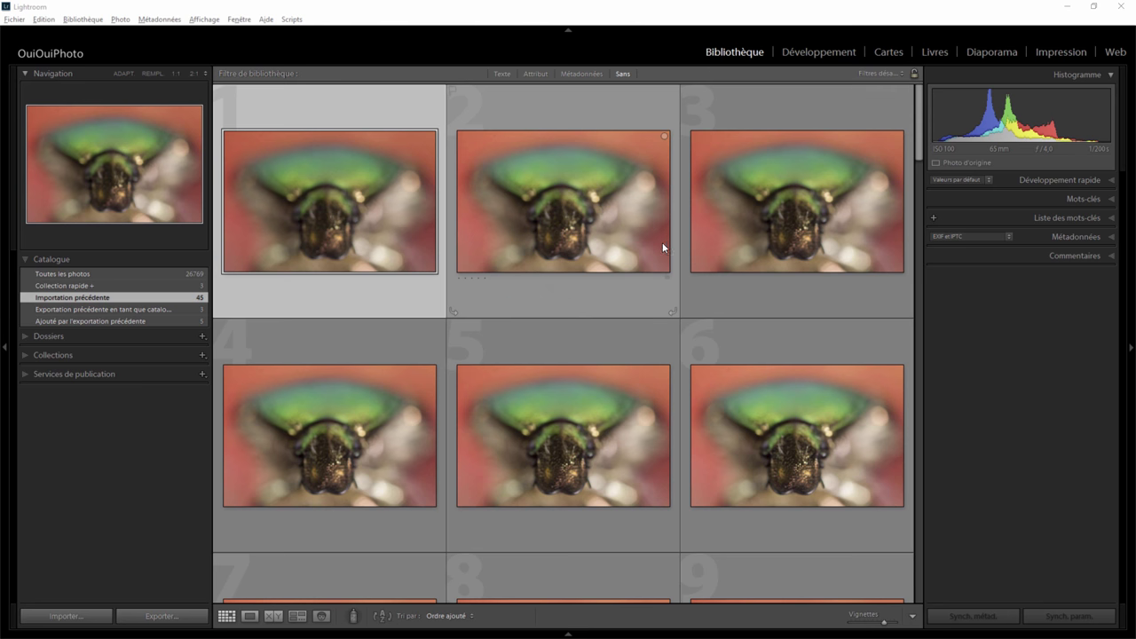
Step through the focus stack in Loupe from photo 7 to the shell-focused shot, then return to Grid
scroll(497, 286, "down", 3)
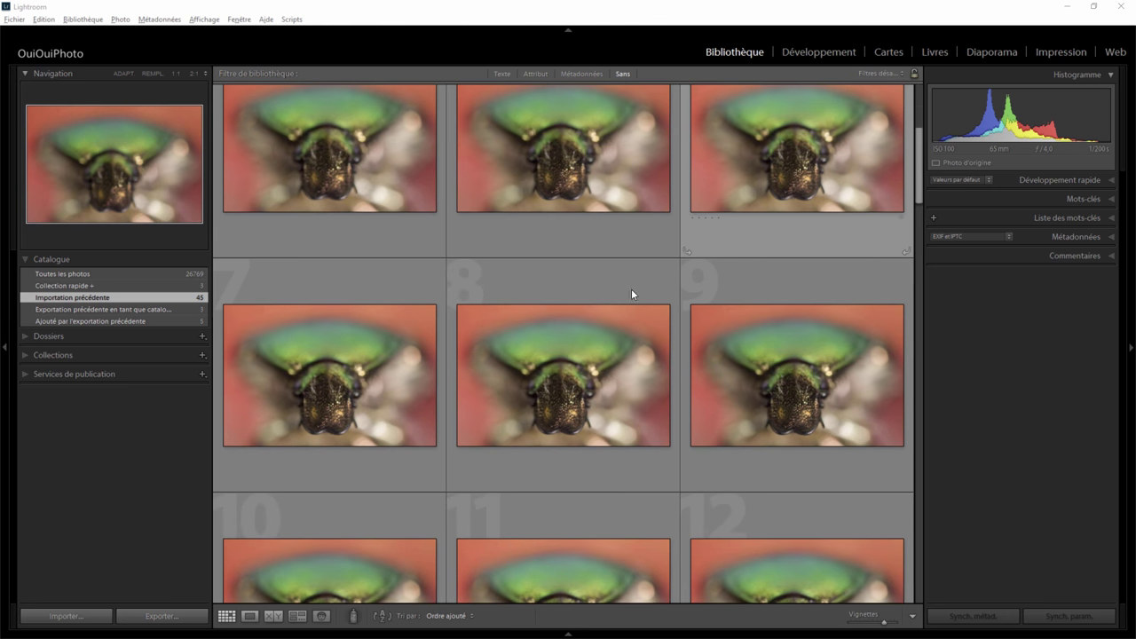
double_click(331, 409)
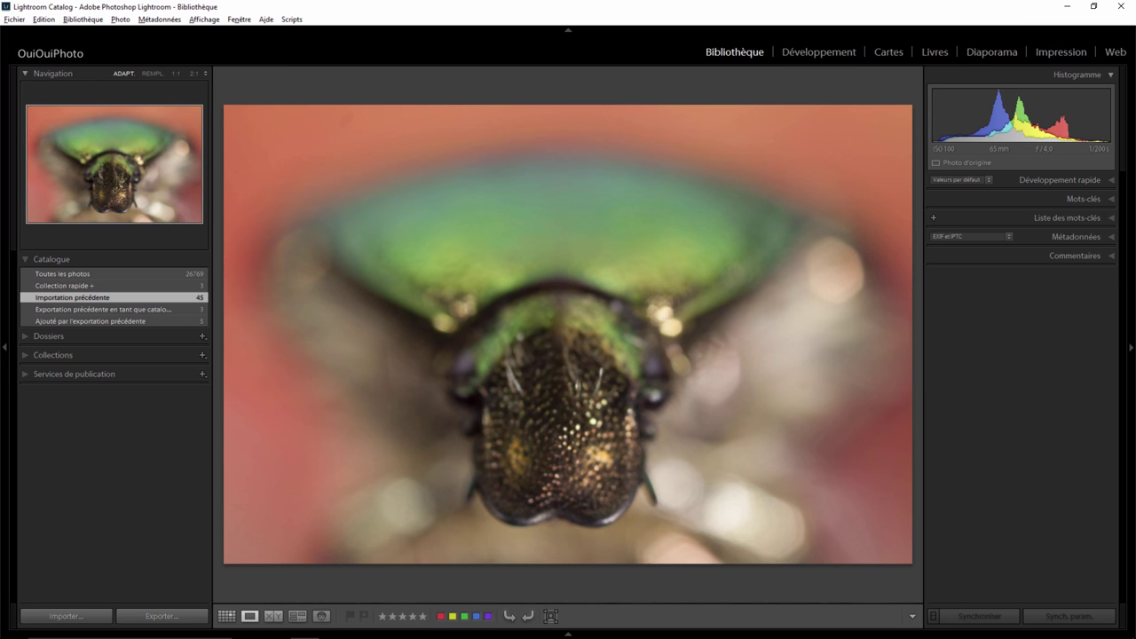
key("Right")
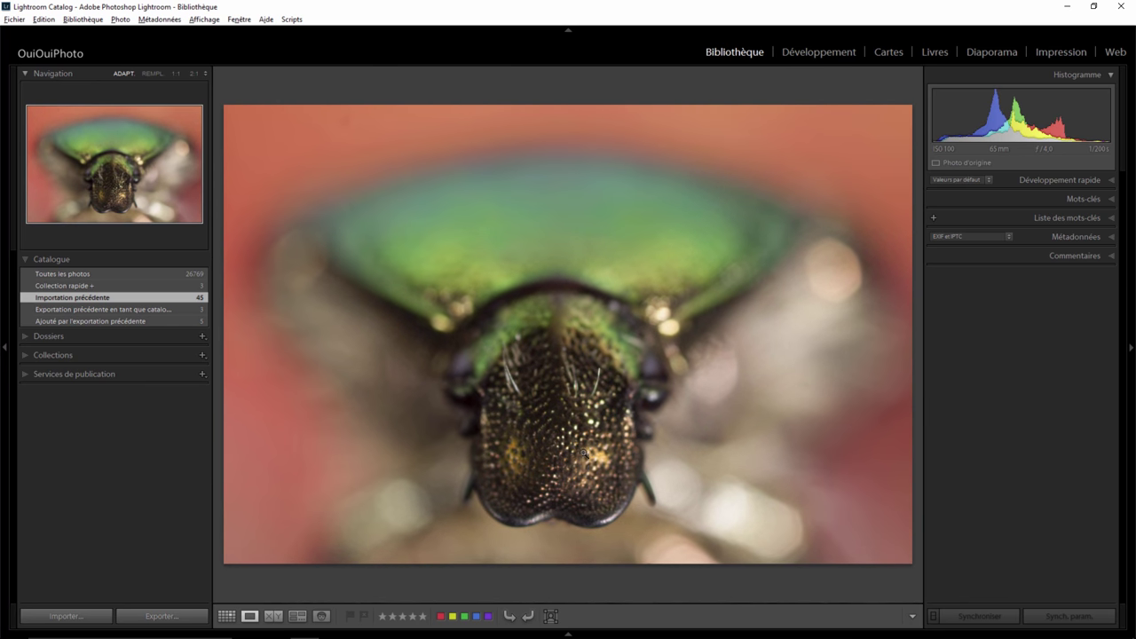
key("Right")
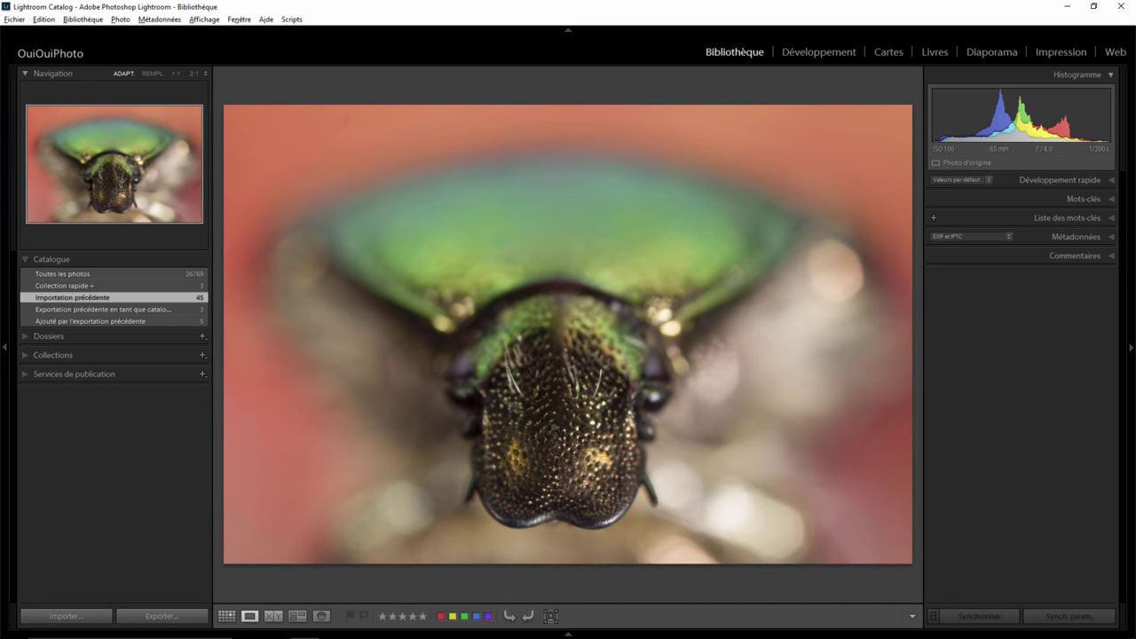
key("Right")
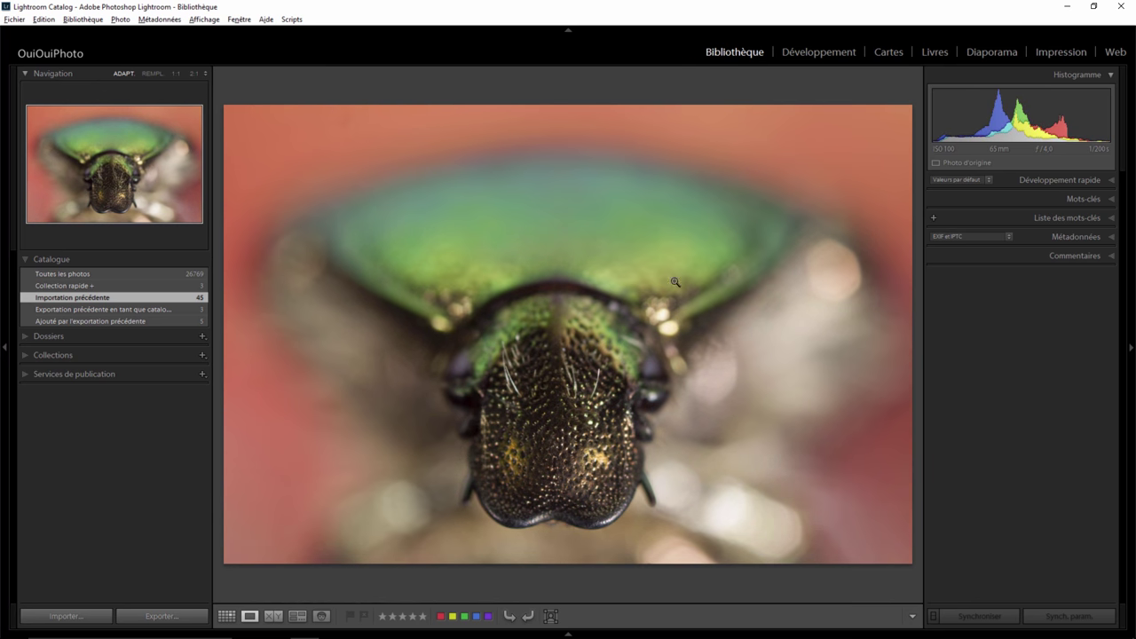
key("Right")
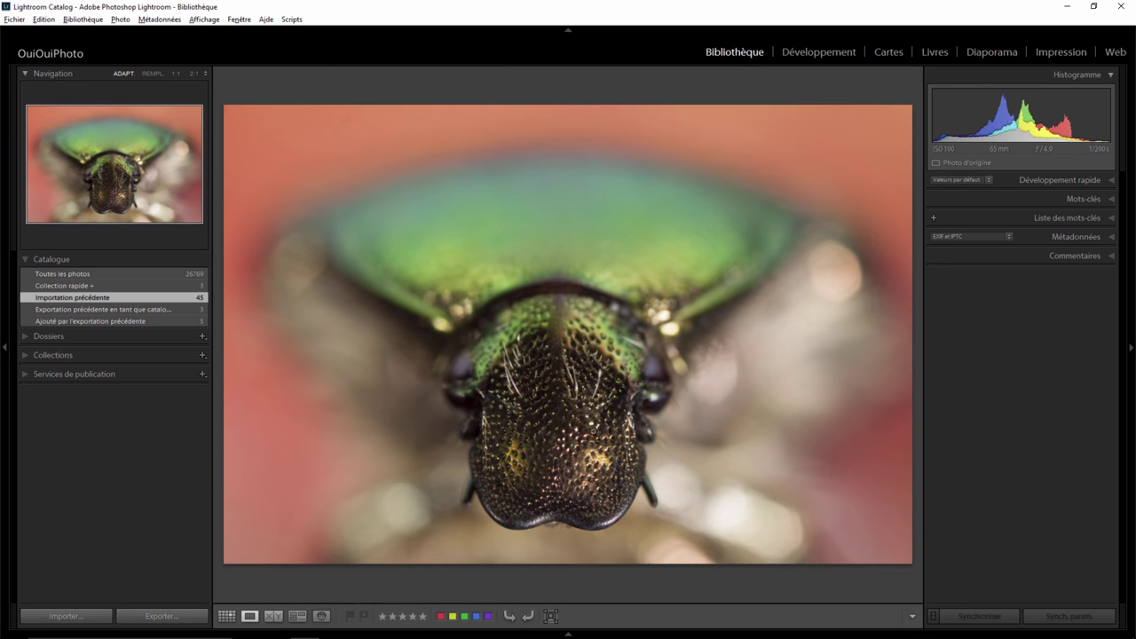
key("Right")
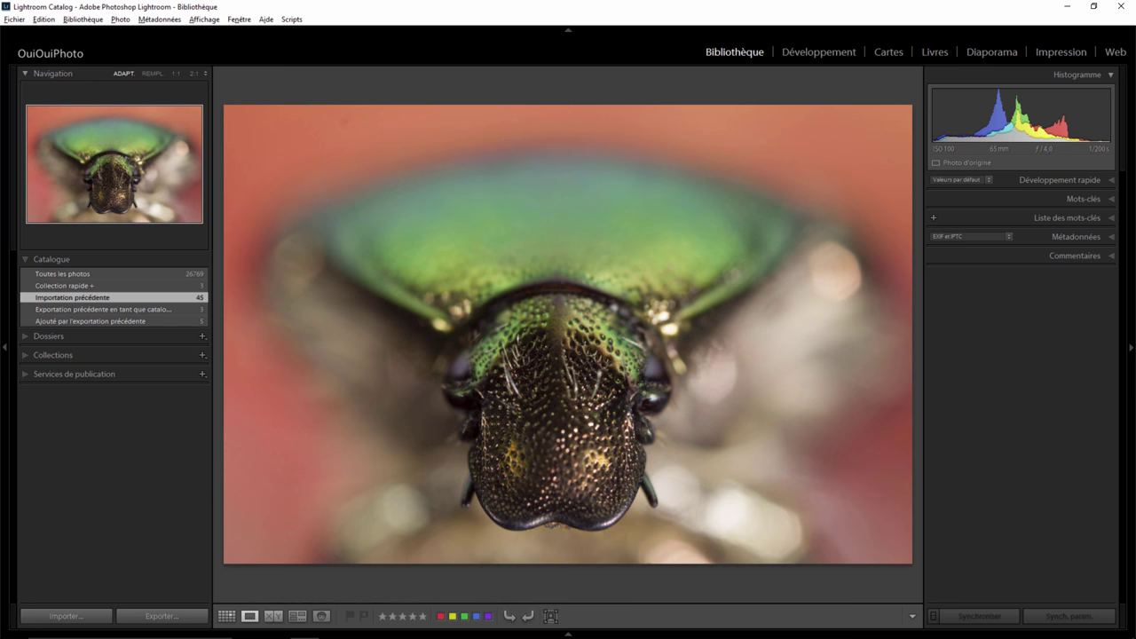
key("Right")
key("Right")
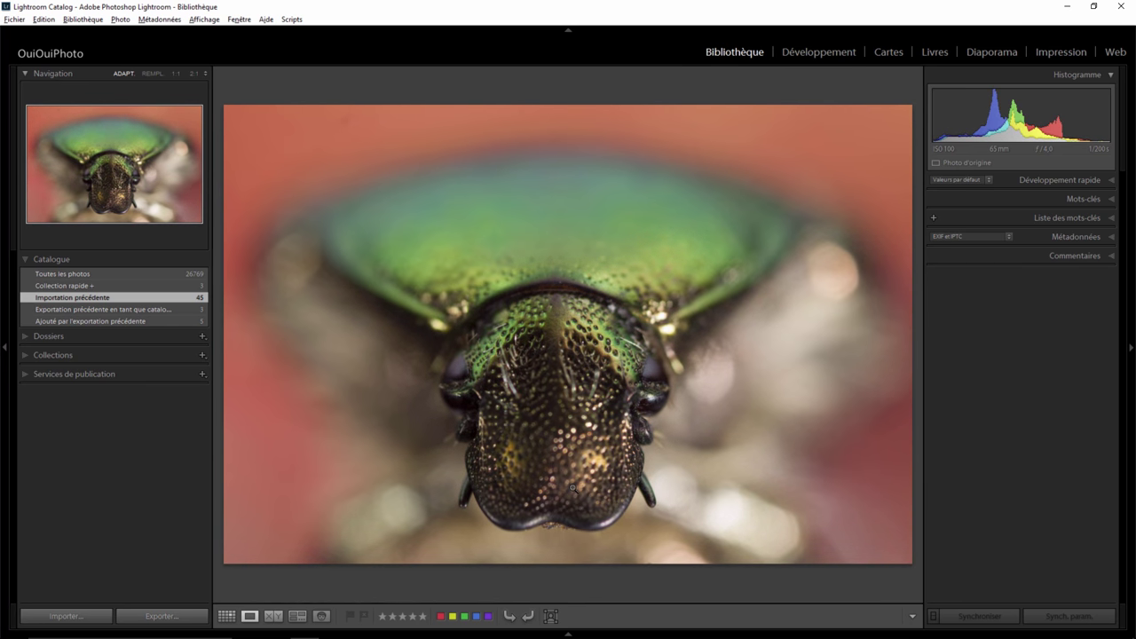
key("Right")
key("Right")
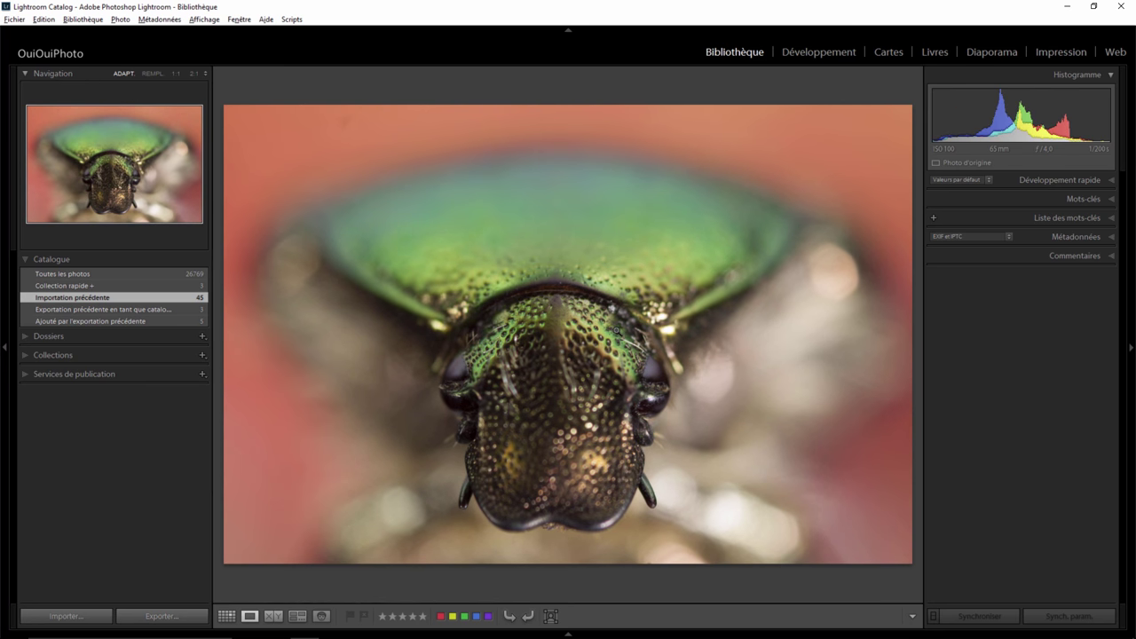
key("Right")
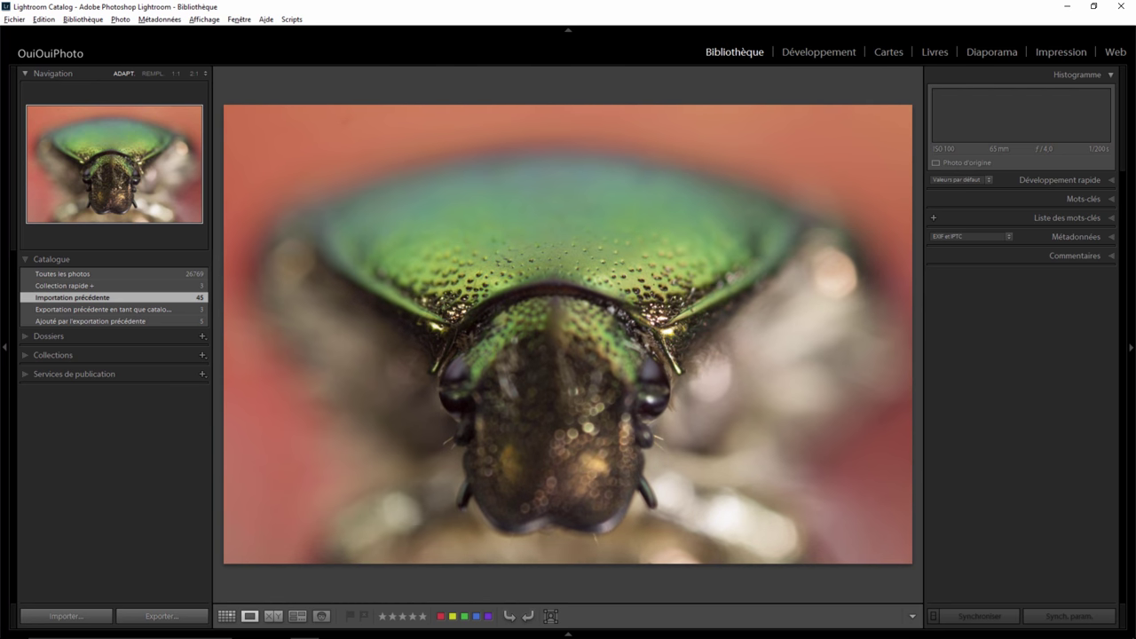
key("Right")
key("Right")
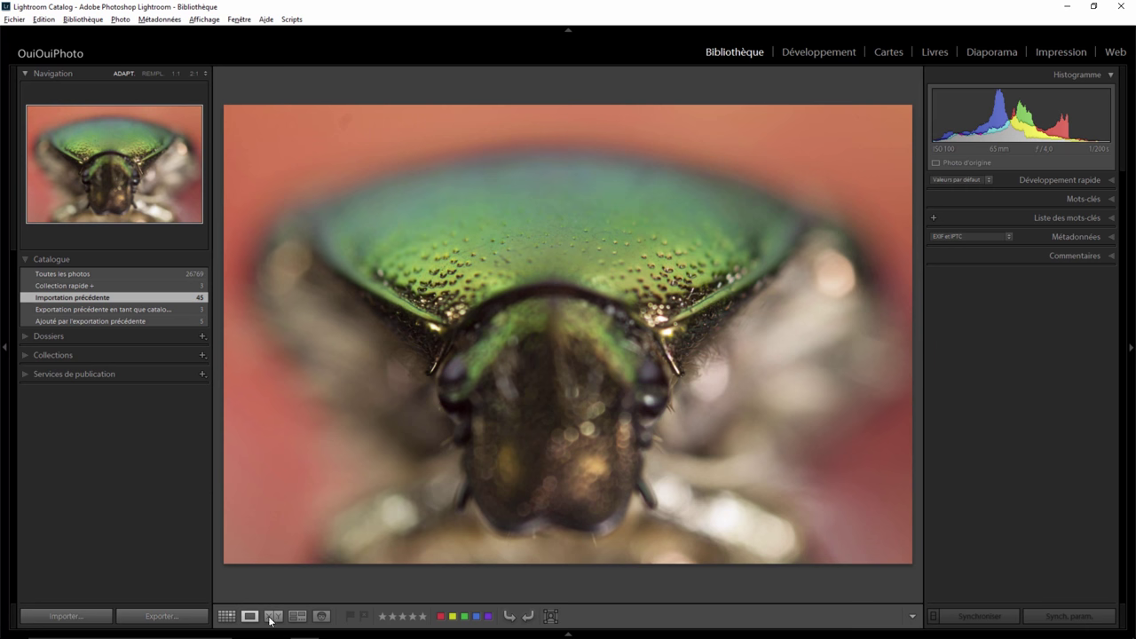
left_click(227, 616)
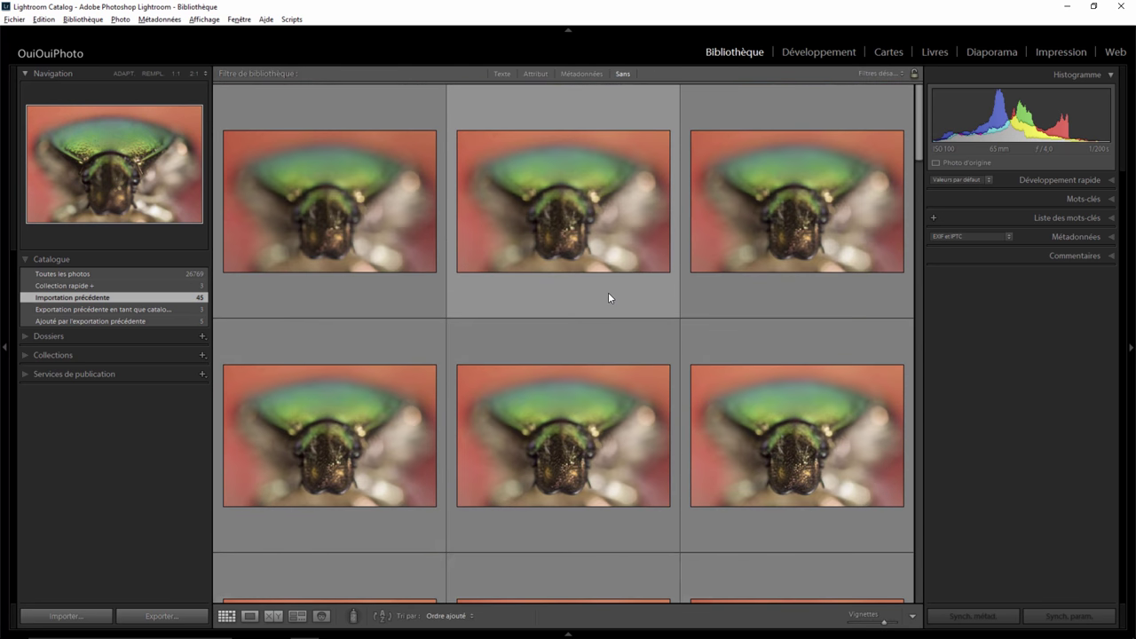
Select photo 2 and scroll through the first part of the Previous Import grid
left_click(560, 284)
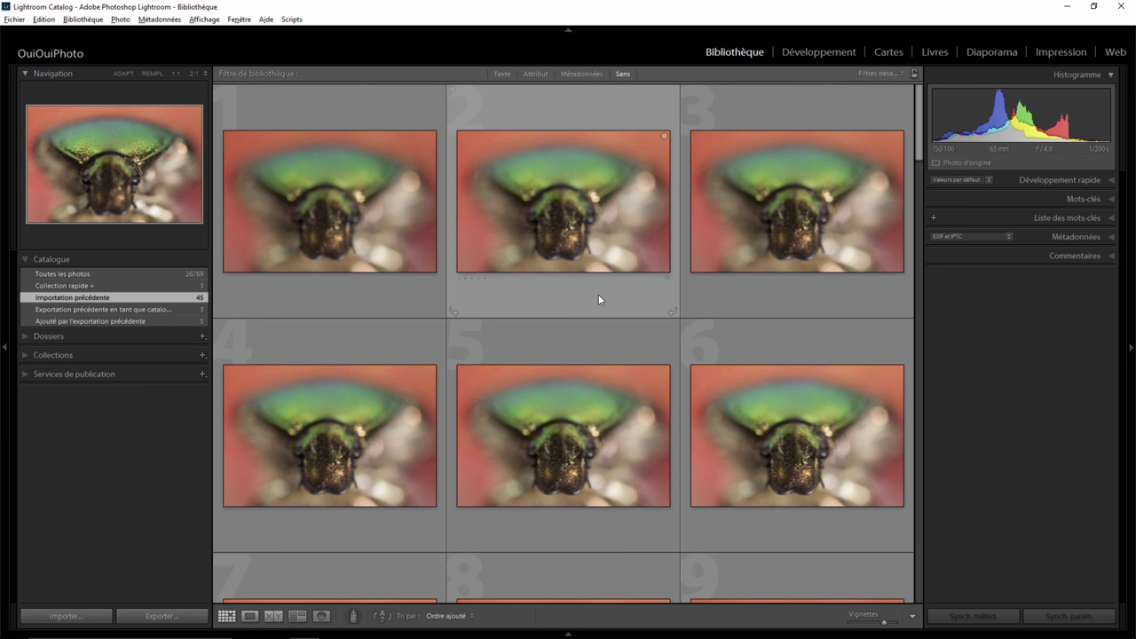
scroll(598, 299, "down", 3)
scroll(598, 300, "down", 1)
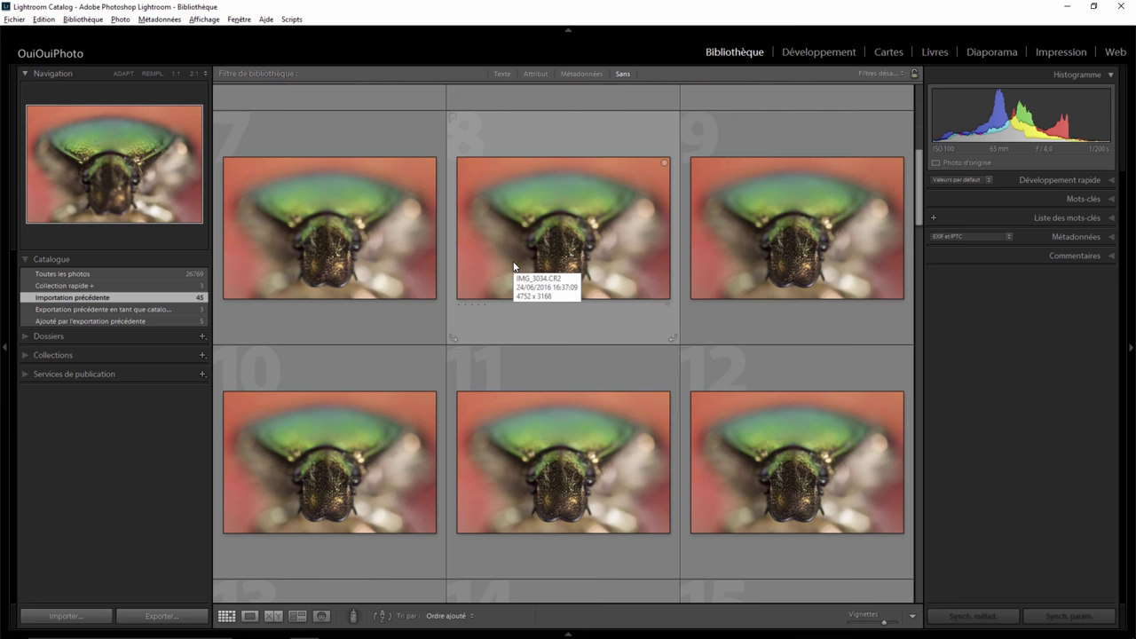
scroll(513, 265, "down", 5)
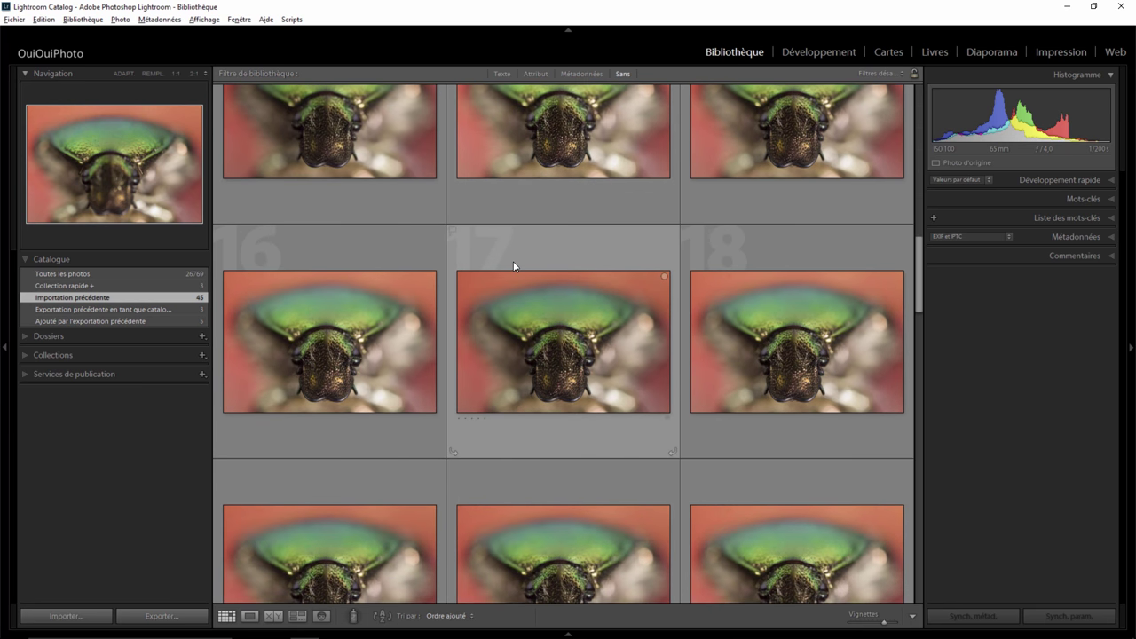
scroll(513, 265, "down", 2)
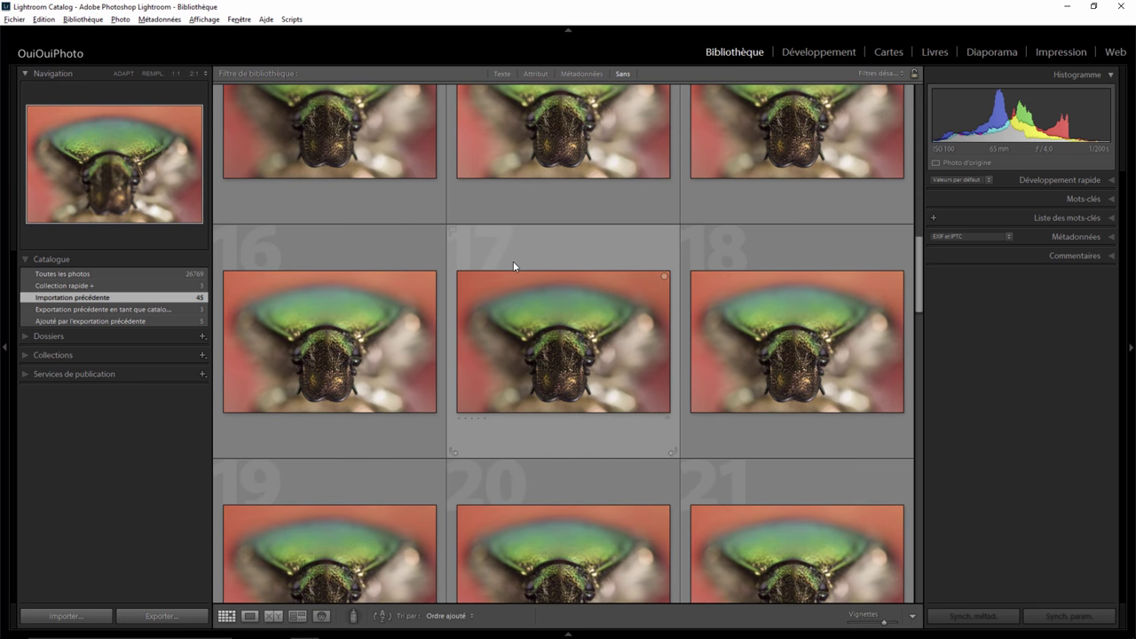
scroll(513, 265, "down", 2)
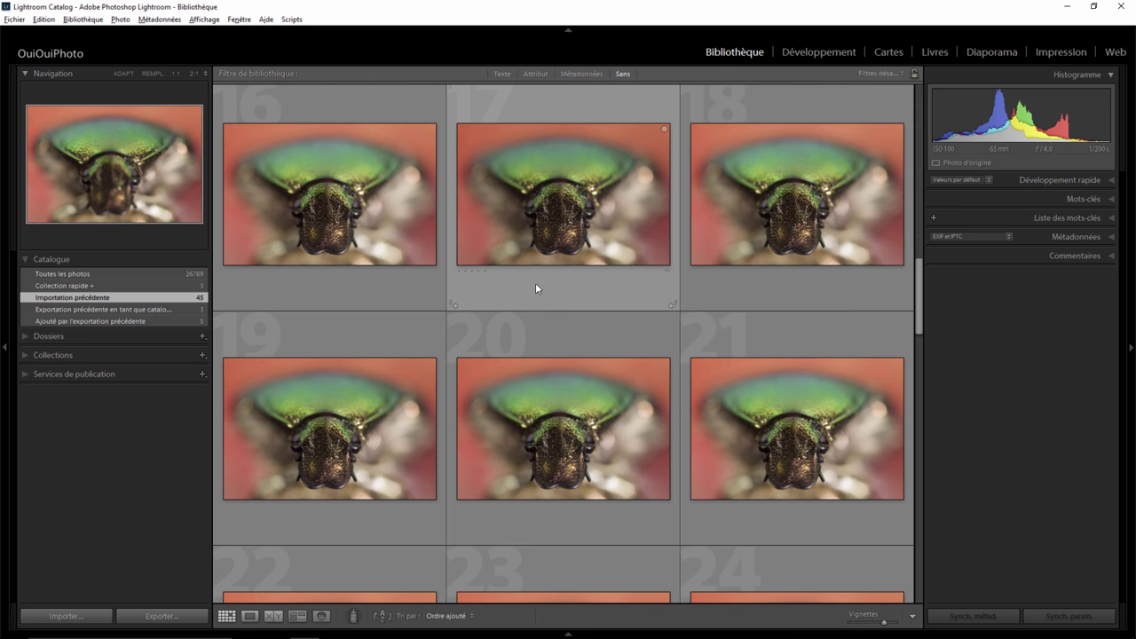
scroll(535, 282, "down", 1)
scroll(535, 282, "down", 1)
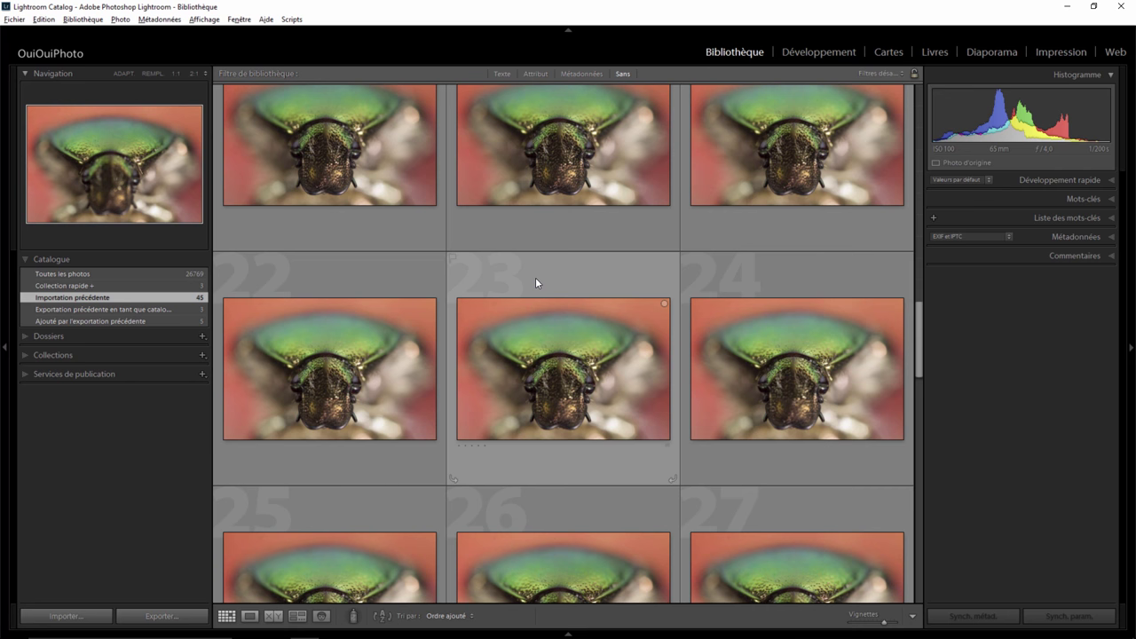
scroll(536, 280, "down", 1)
scroll(539, 259, "down", 1)
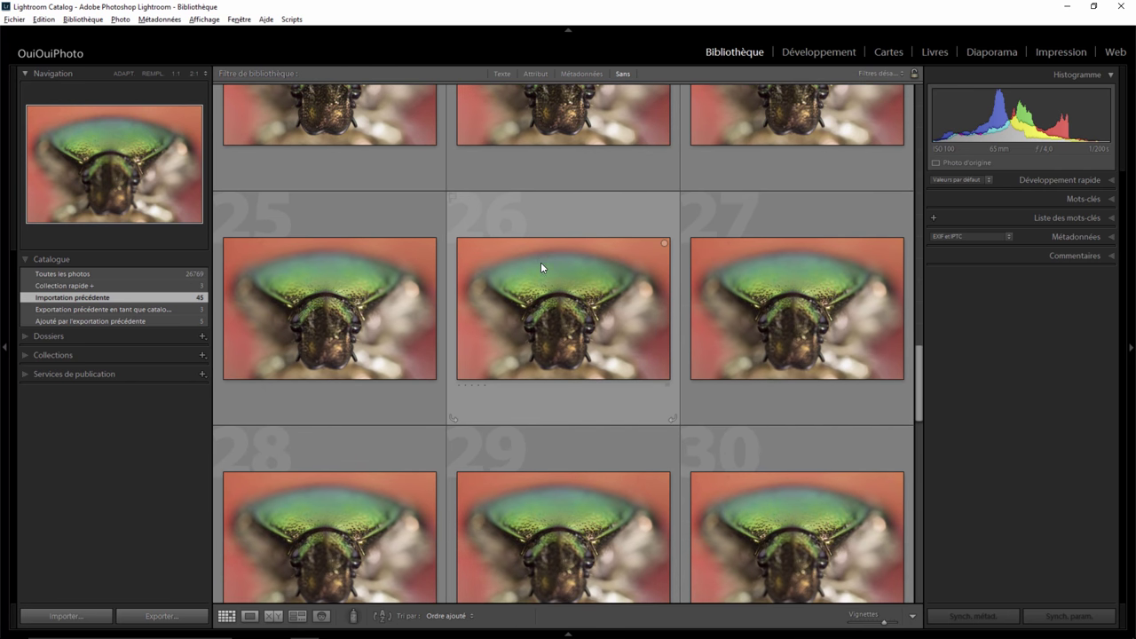
scroll(540, 262, "down", 2)
Select photo 32 and review the remaining beetle shots at the end of the grid
left_click(545, 267)
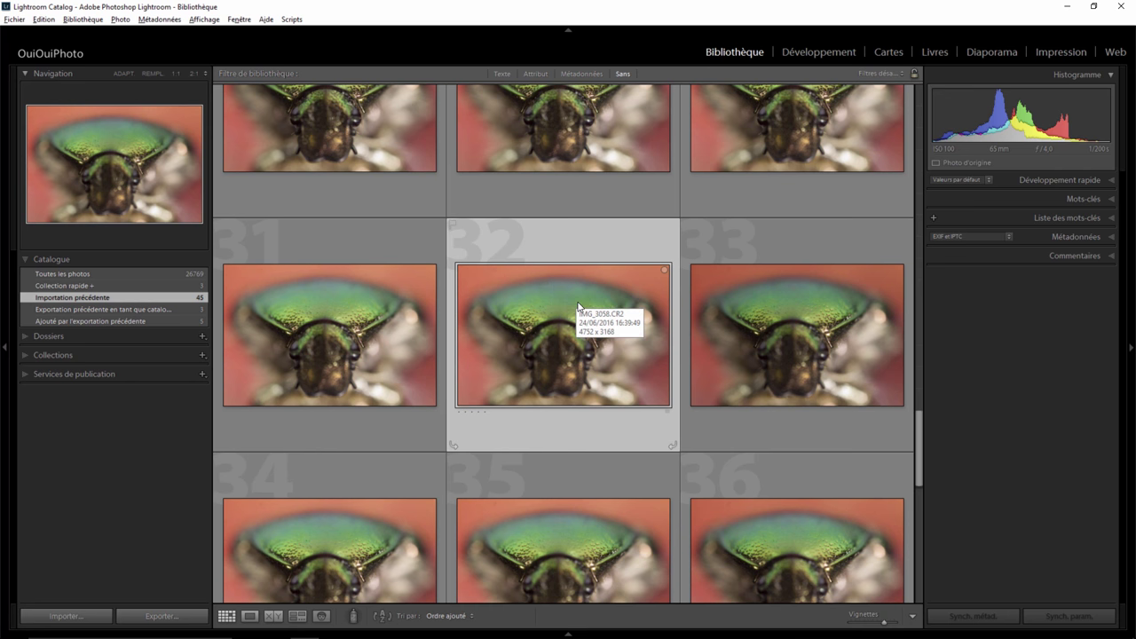
scroll(578, 306, "down", 2)
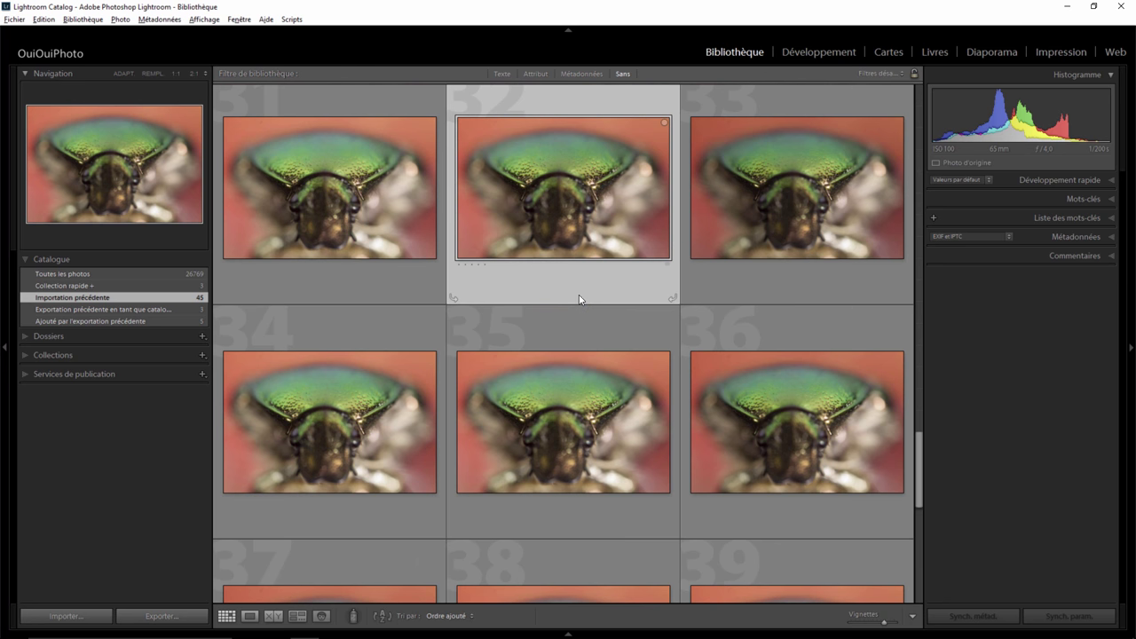
scroll(578, 299, "down", 2)
scroll(579, 294, "down", 4)
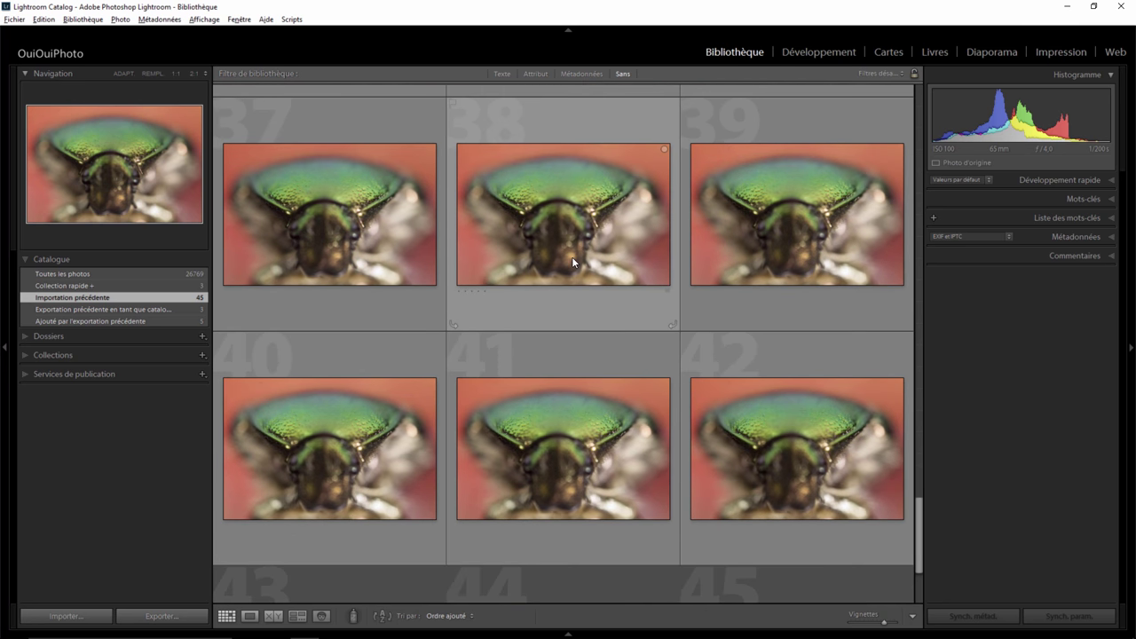
scroll(571, 260, "down", 2)
scroll(571, 259, "down", 1)
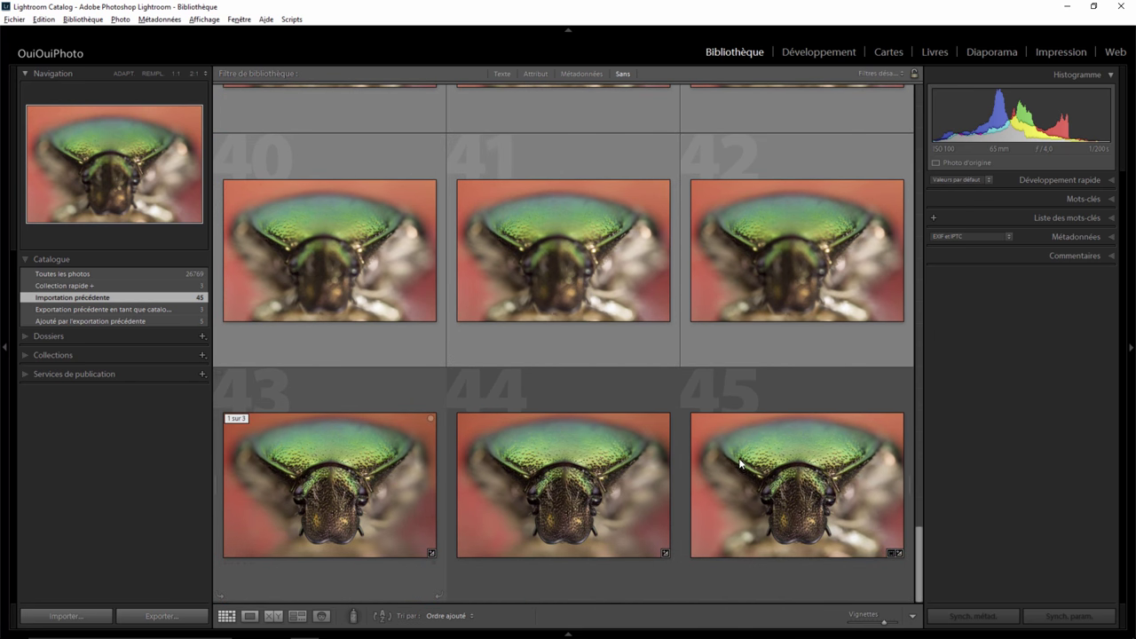
scroll(658, 321, "up", 3)
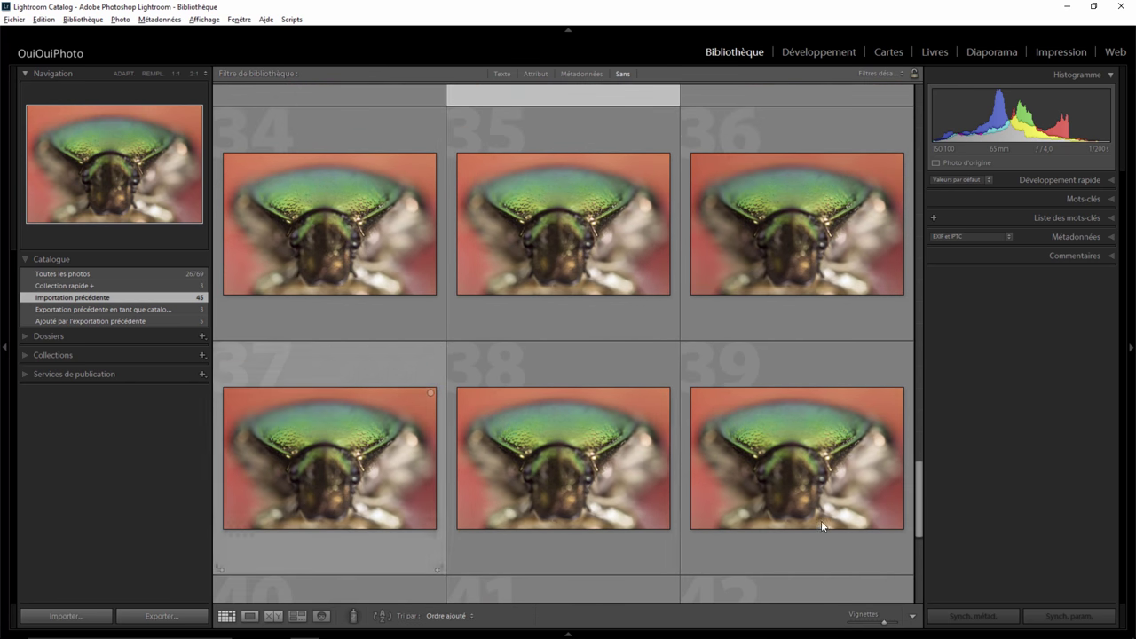
scroll(499, 422, "up", 10)
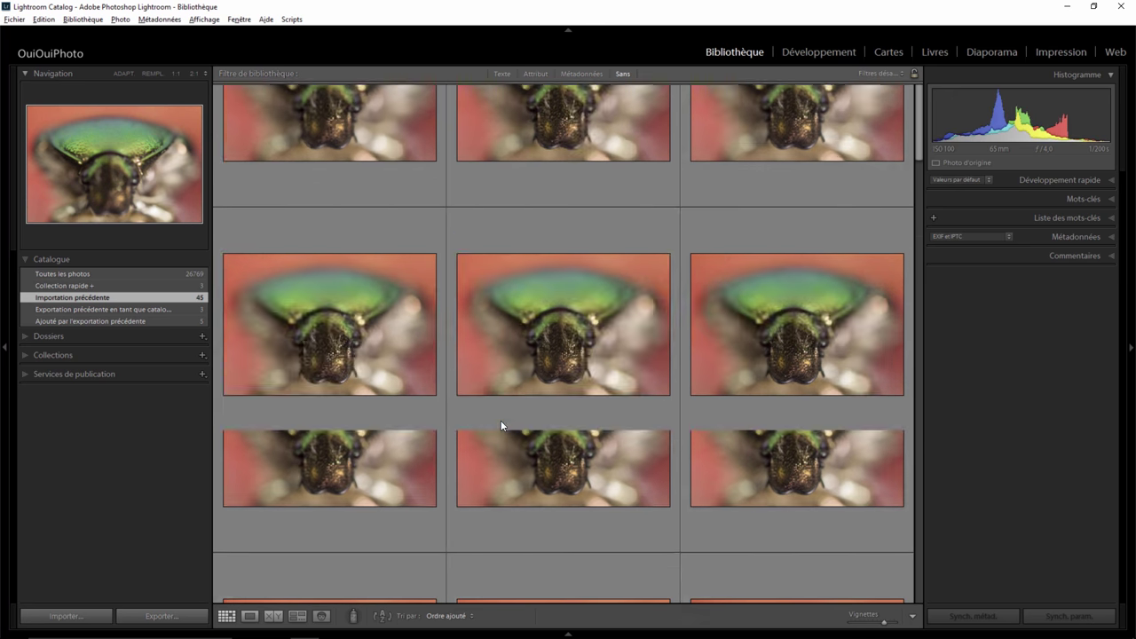
Select all 45 beetle shots and send them to Photoshop via Ouvrir en tant que calques dans Photoshop
key("ctrl+a")
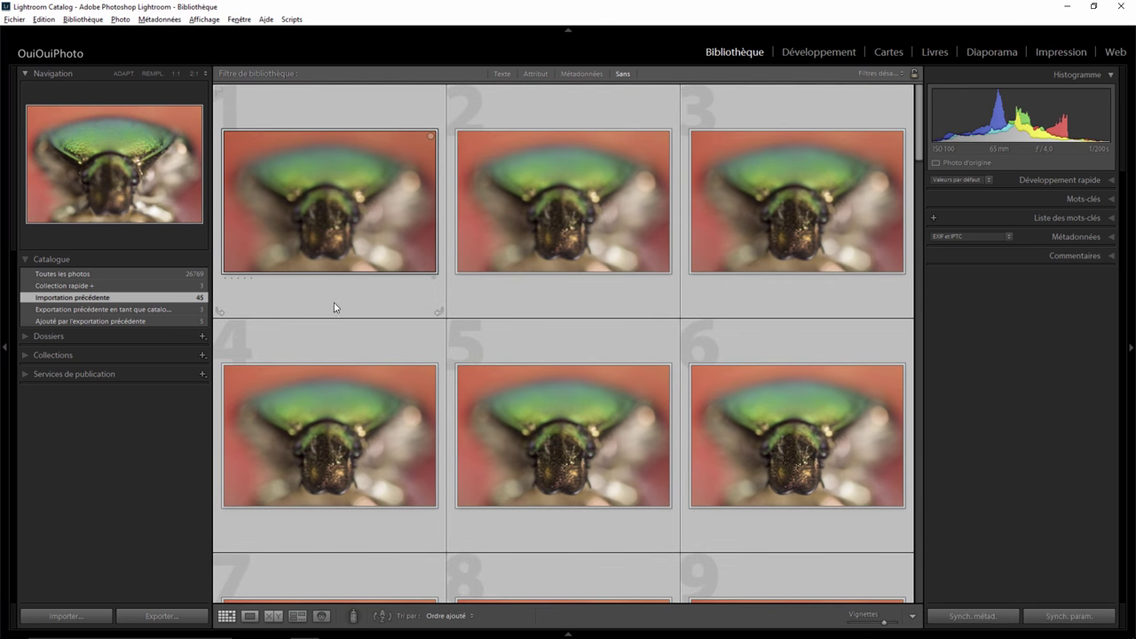
right_click(349, 301)
mouse_move(417, 372)
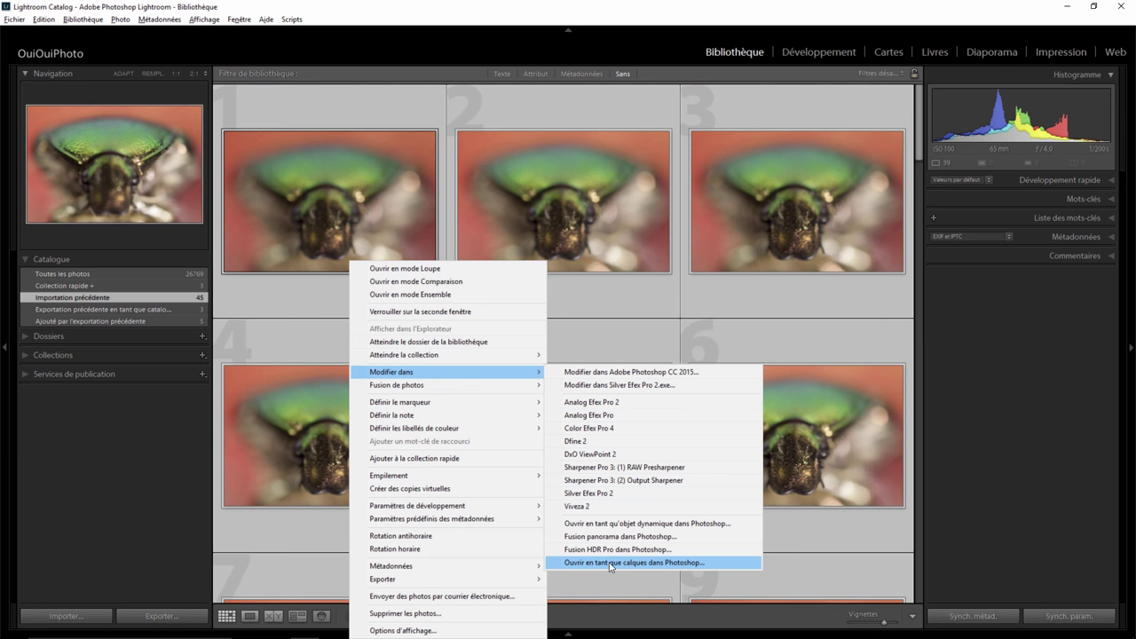
left_click(609, 563)
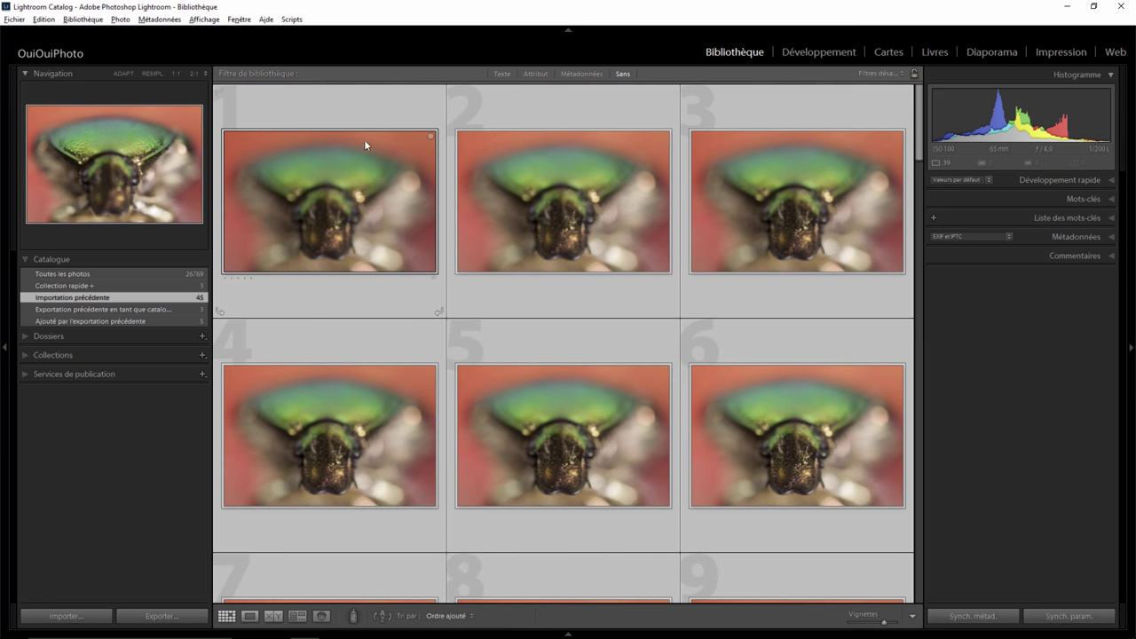
mouse_move(567, 304)
scroll(566, 304, "down", 2)
Scroll the grid while waiting for the Camera Raw 9.6 compatibility warning to appear
scroll(566, 304, "down", 2)
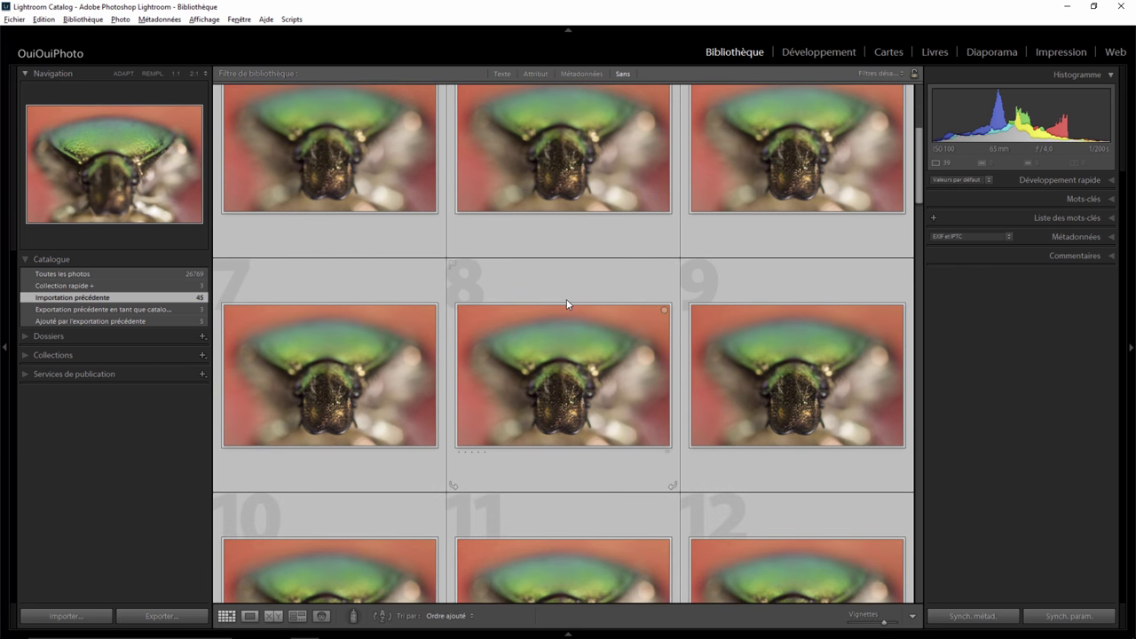
scroll(568, 304, "down", 2)
scroll(568, 304, "down", 3)
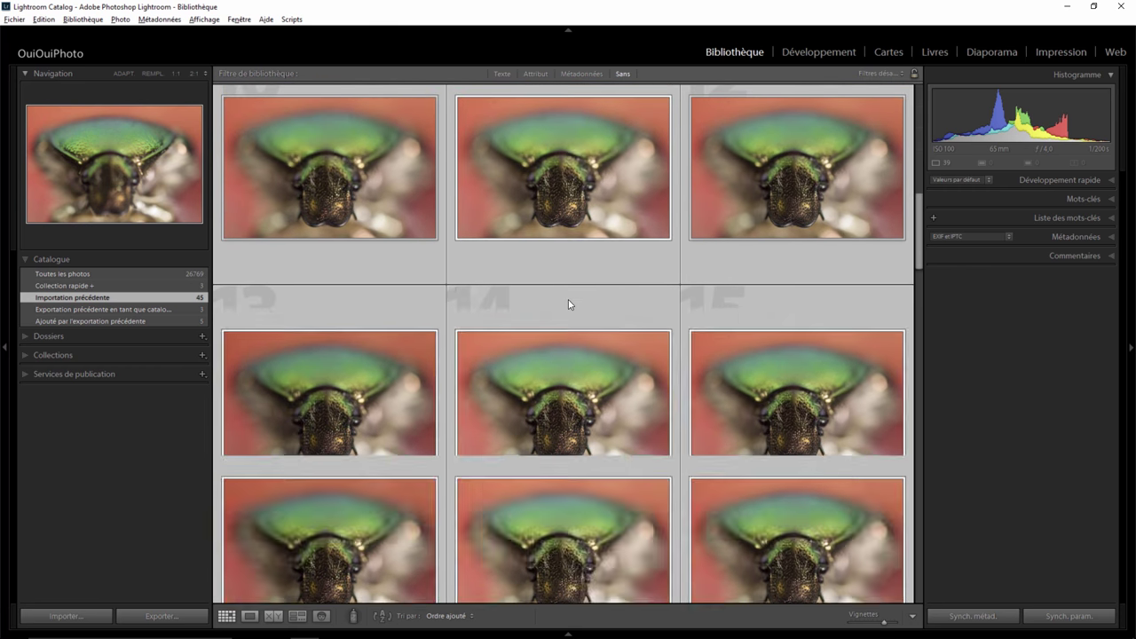
scroll(568, 304, "down", 3)
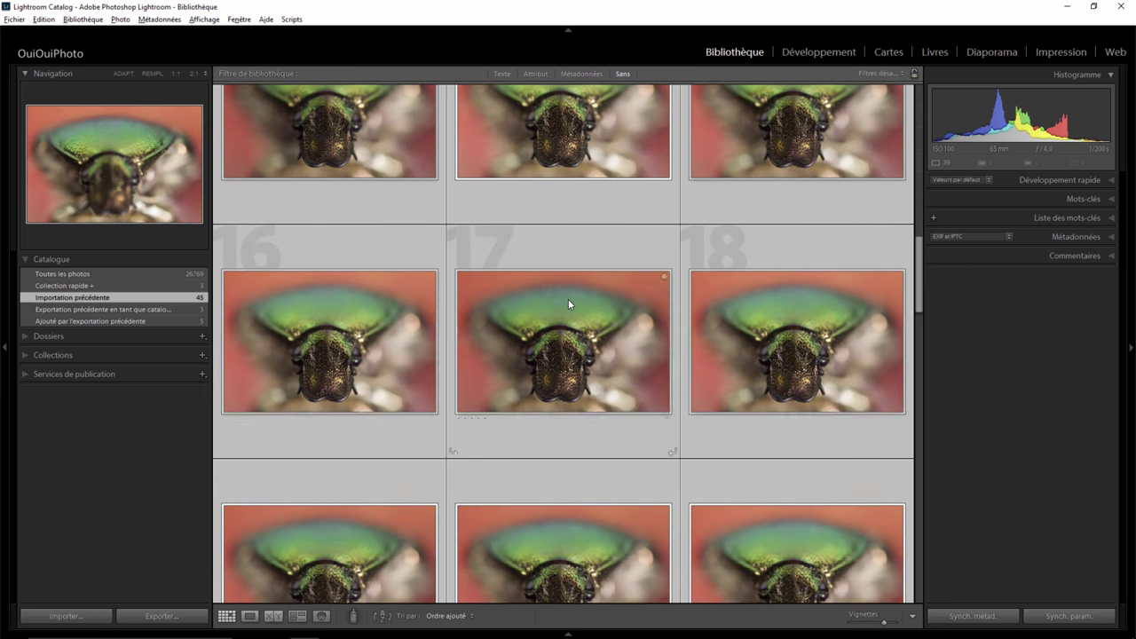
scroll(568, 304, "down", 5)
scroll(568, 304, "down", 2)
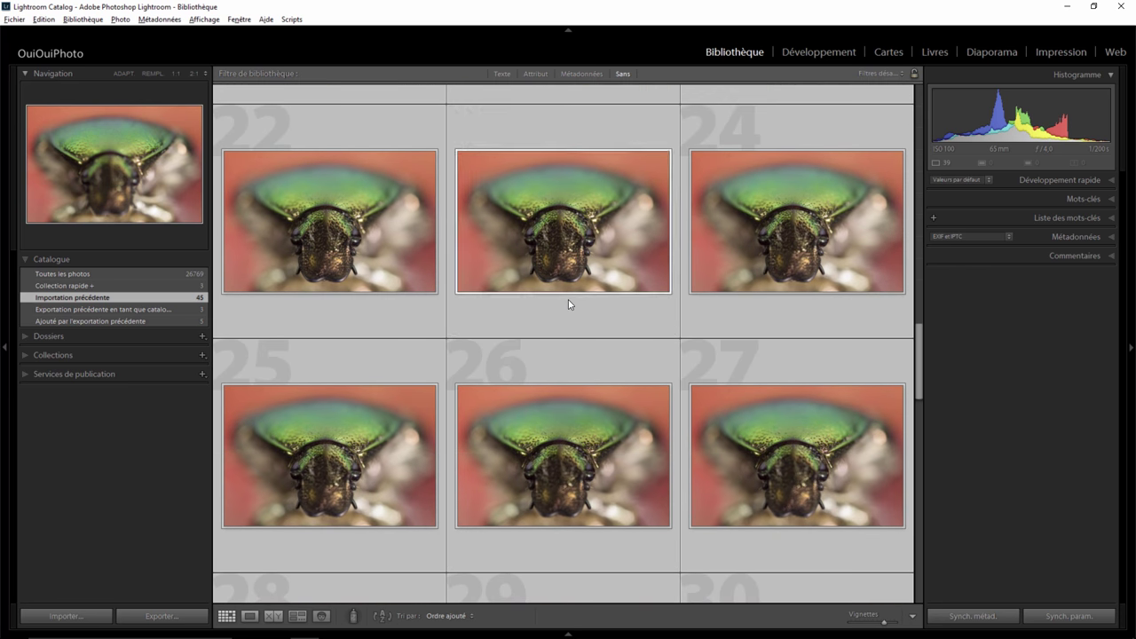
scroll(568, 304, "down", 4)
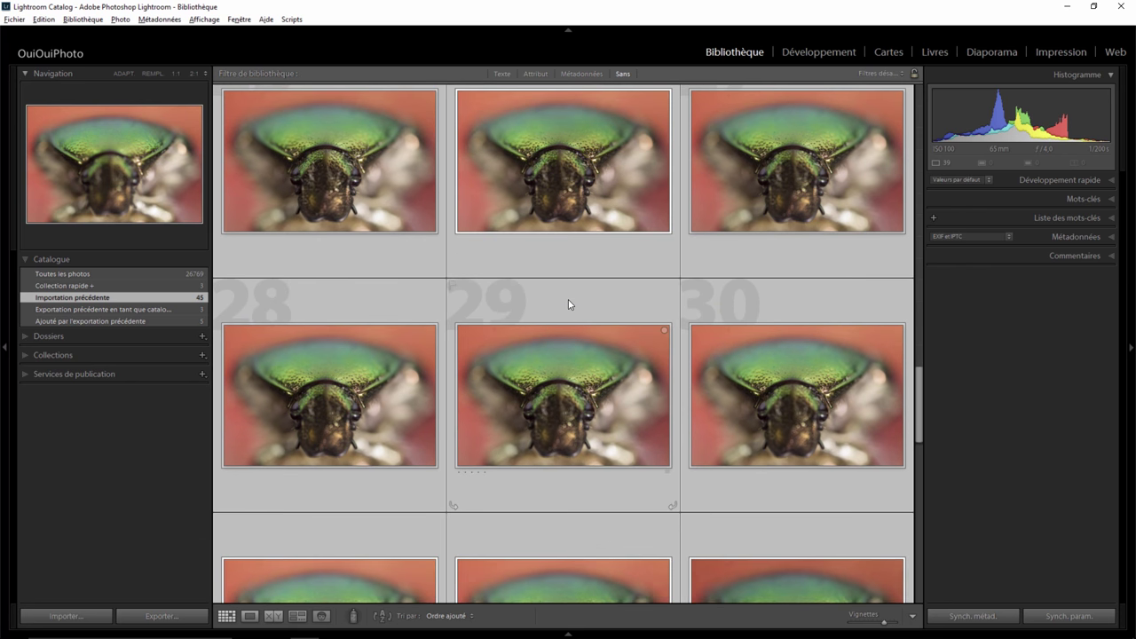
key("ctrl+e")
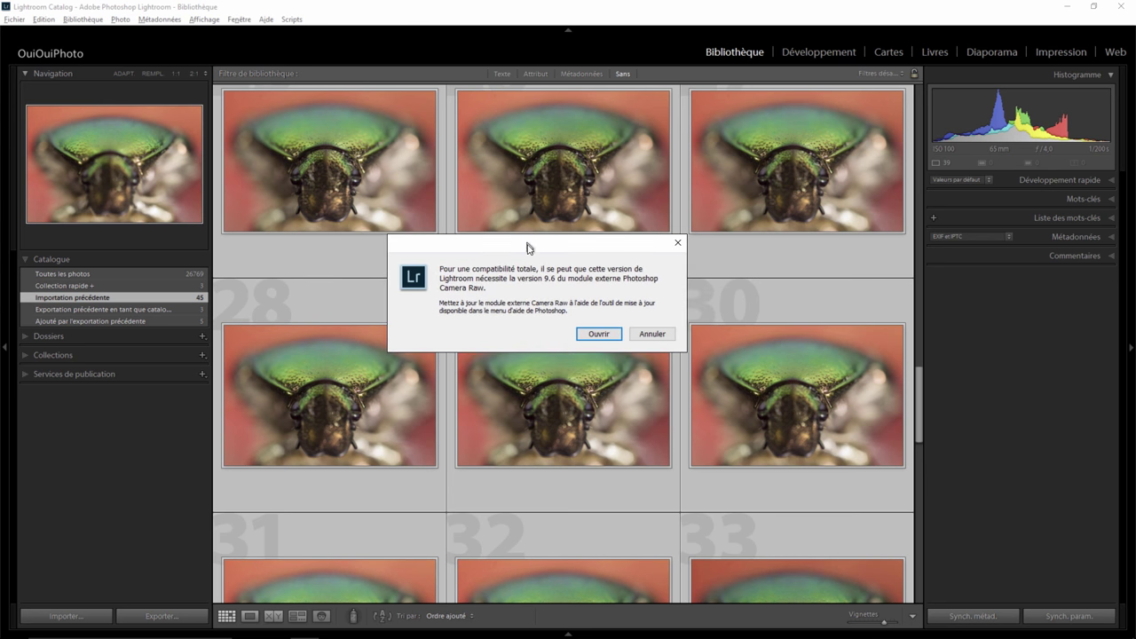
Move the compatibility warning aside and choose Ouvrir to open the shots as Photoshop layers
left_click_drag(558, 263, 538, 272)
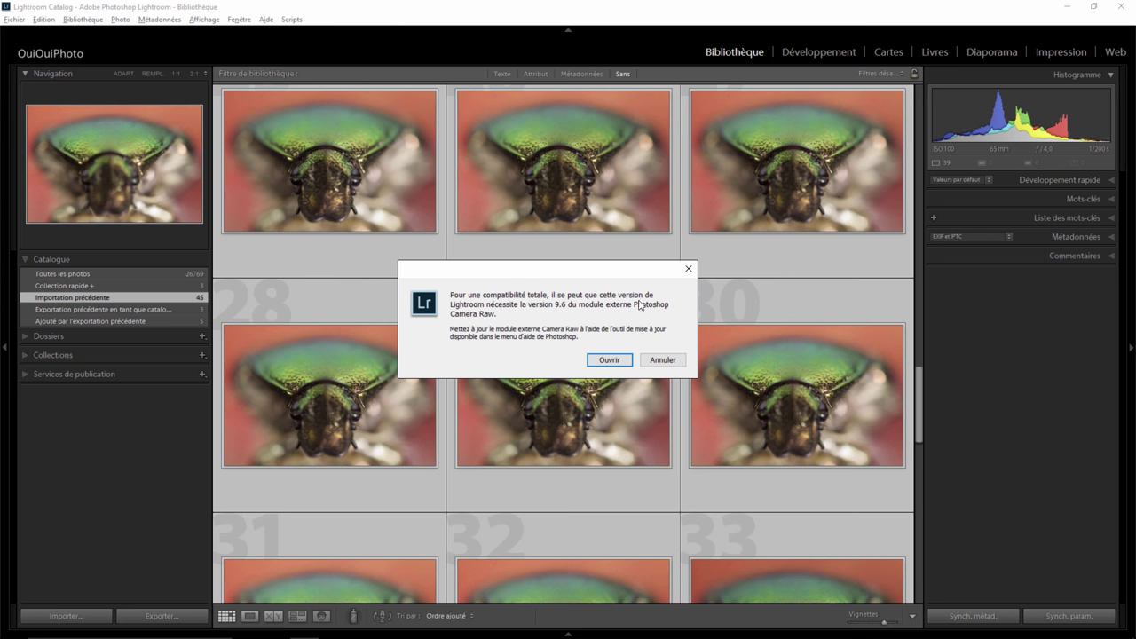
left_click(610, 359)
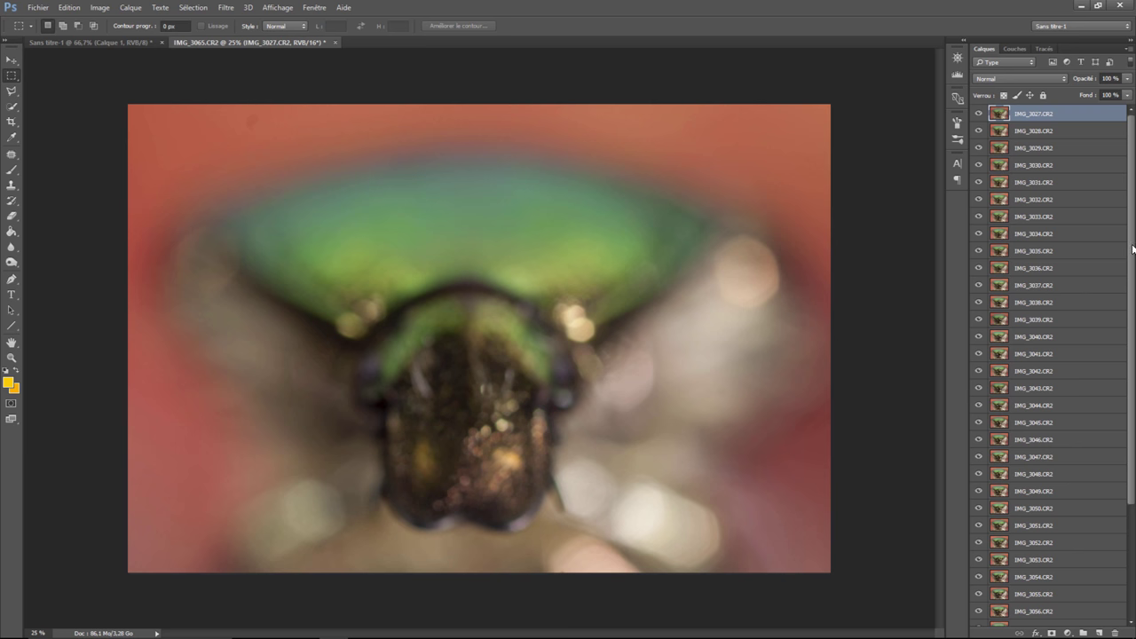
Select all beetle layers and auto-align them with the Automatique projection
left_click_drag(1132, 265, 1131, 460)
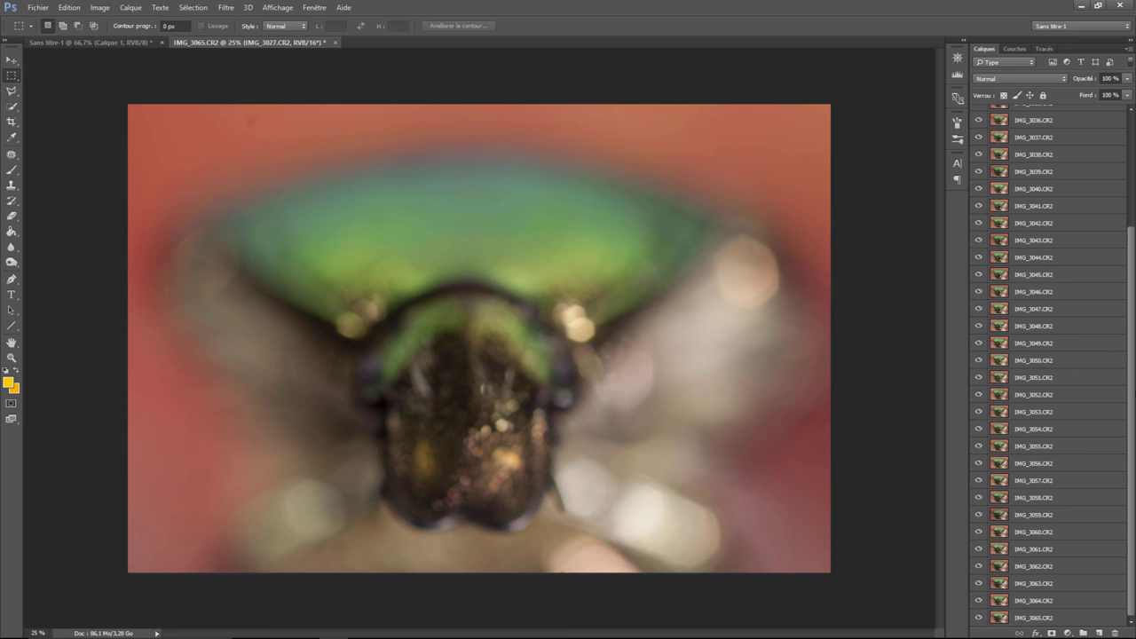
left_click(1035, 619, "shift")
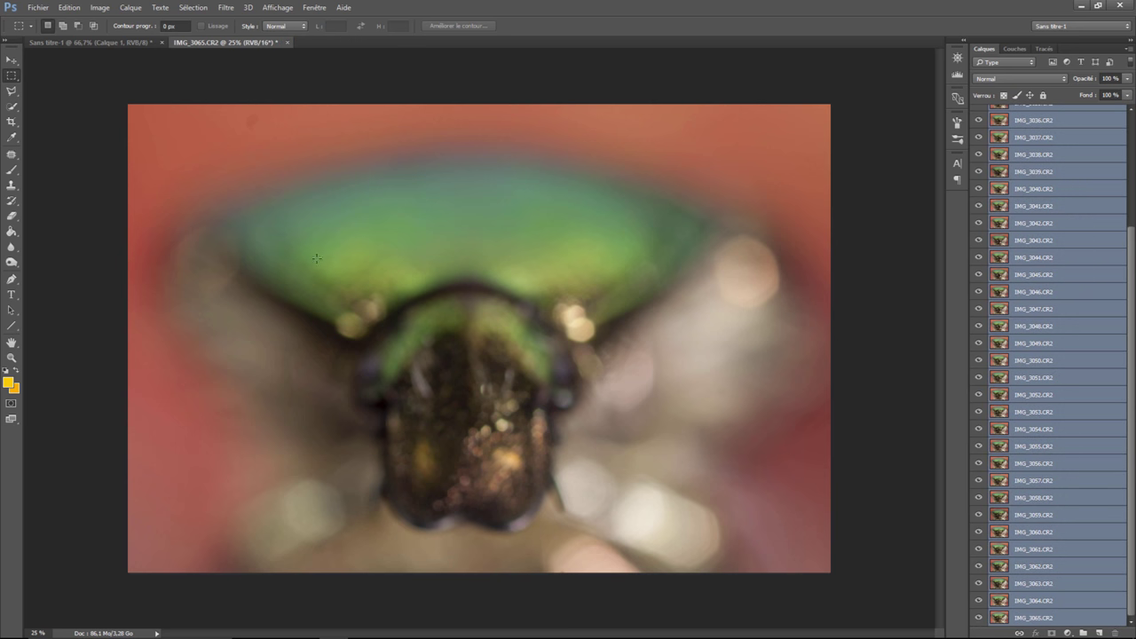
left_click(68, 8)
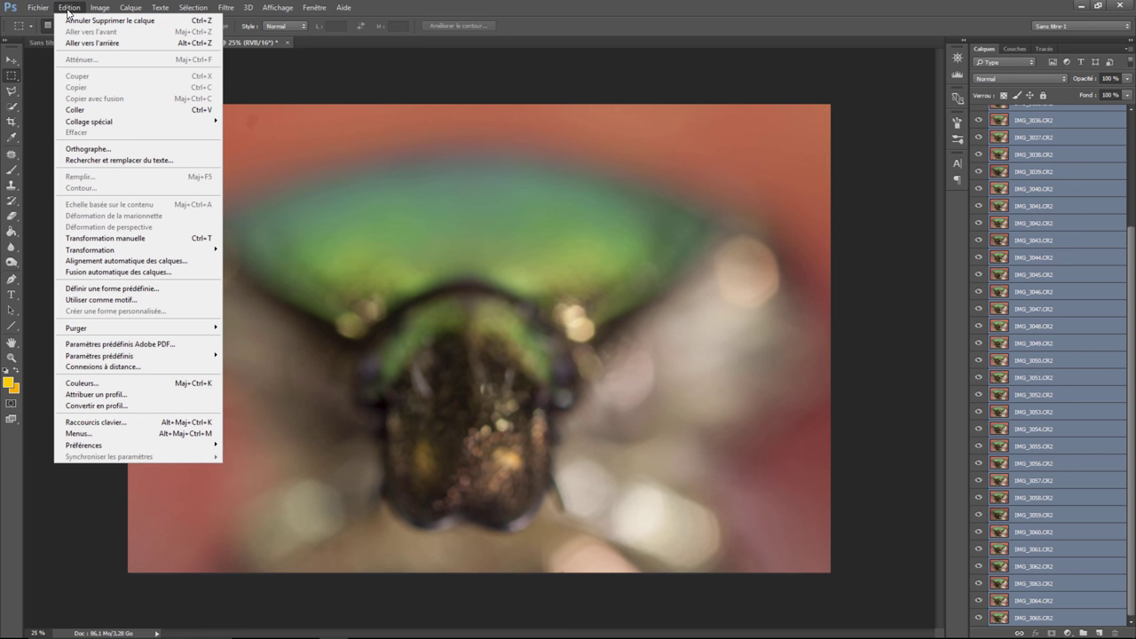
left_click(109, 261)
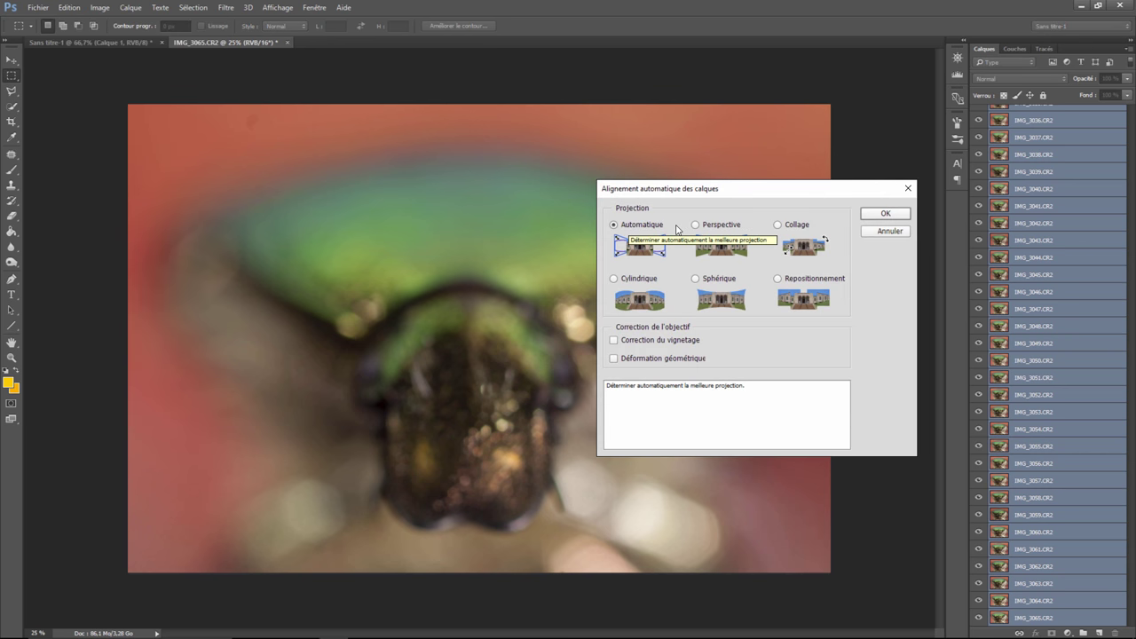
left_click(885, 213)
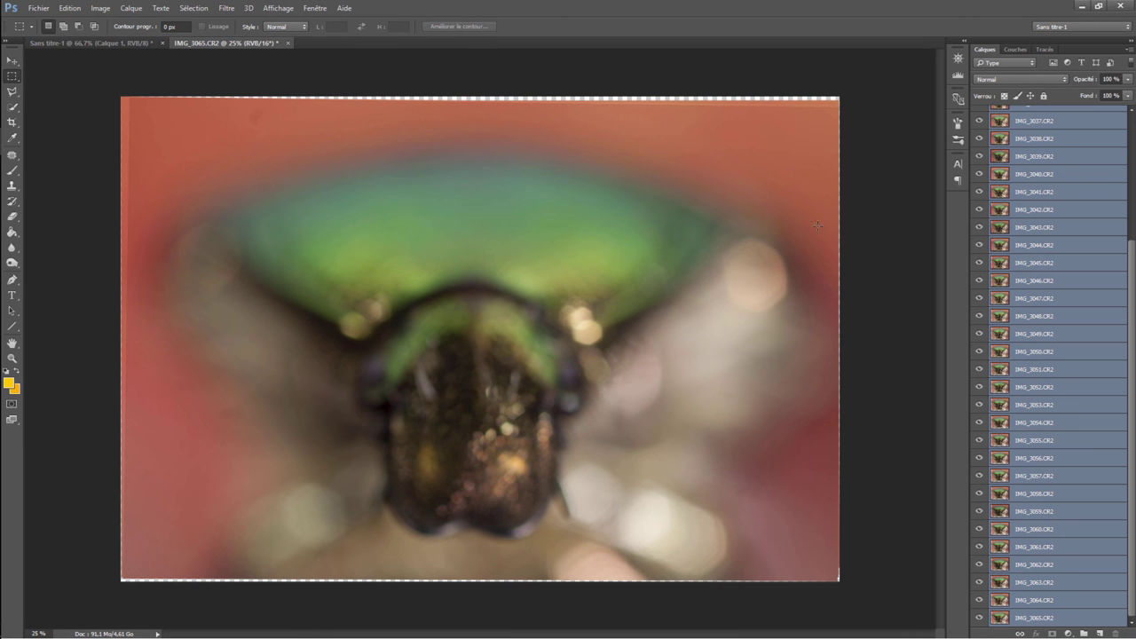
left_click(70, 8)
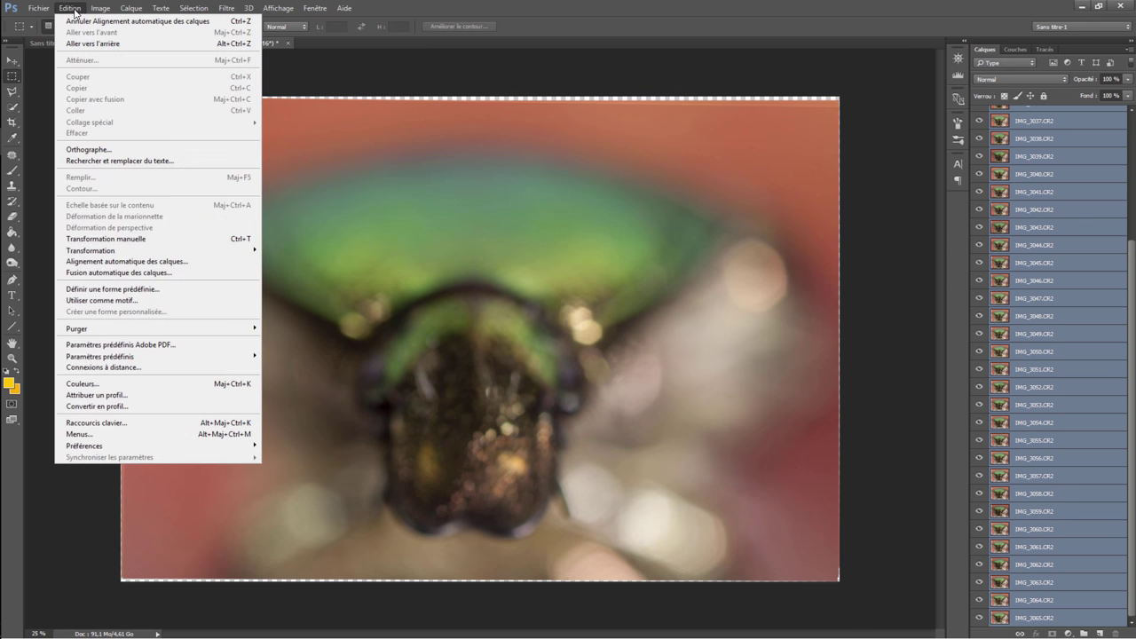
Set Auto-Blend Layers to Stack Images with Seamless Tones and Content-Aware Fill Transparent Areas
left_click(118, 271)
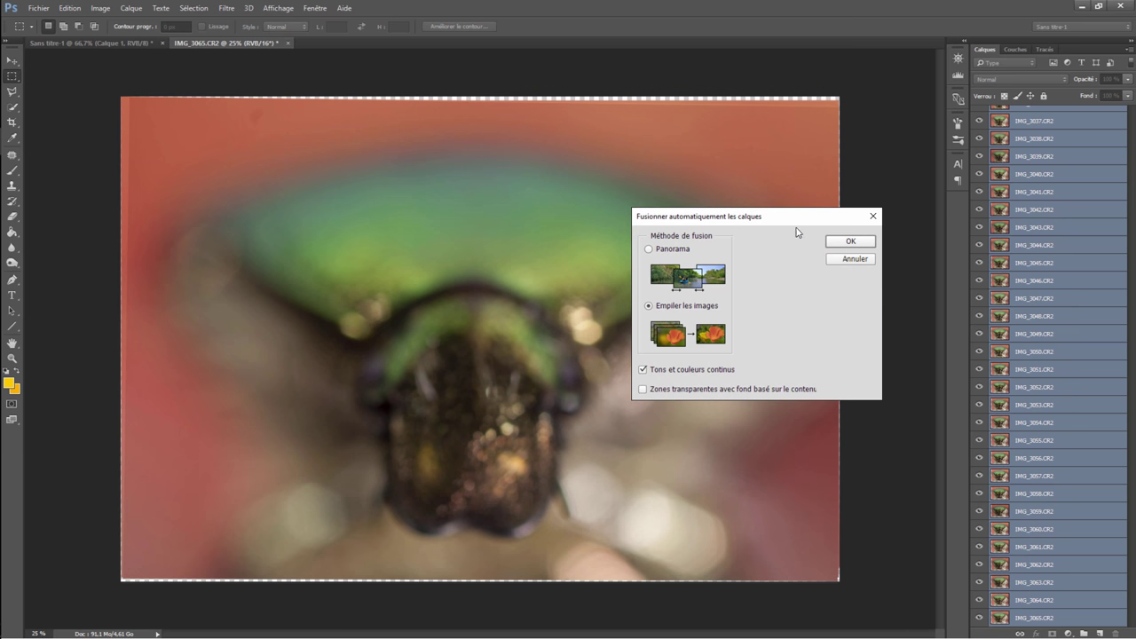
left_click_drag(781, 221, 675, 163)
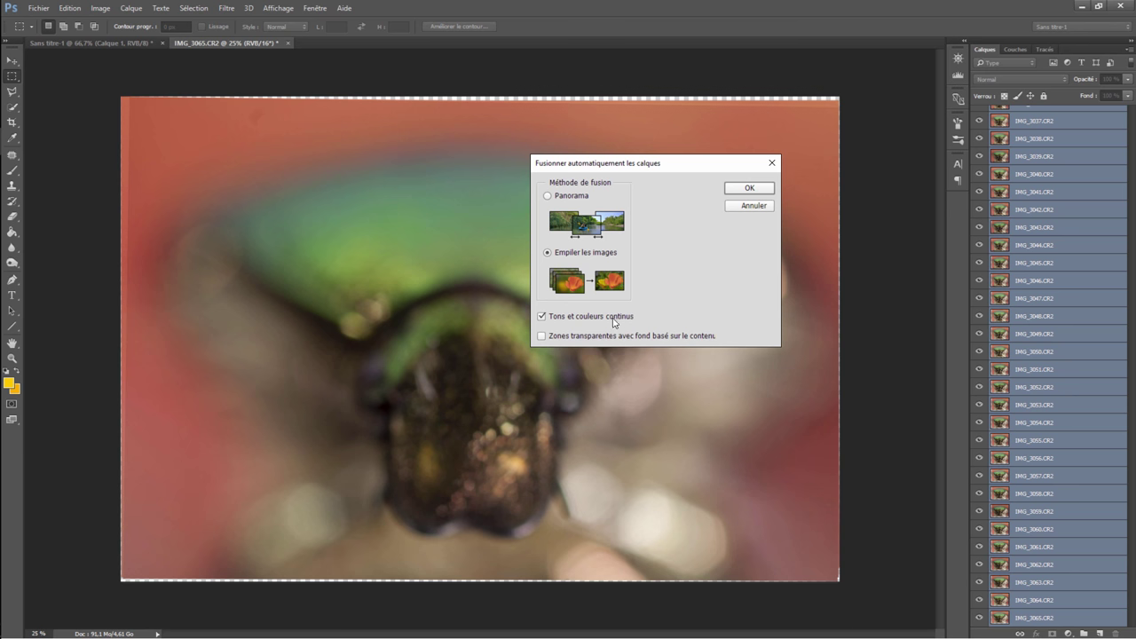
left_click(542, 336)
Run the stack blend, then delete source layers IMG_3027 through IMG_3065, leaving only the merged layer
left_click(747, 191)
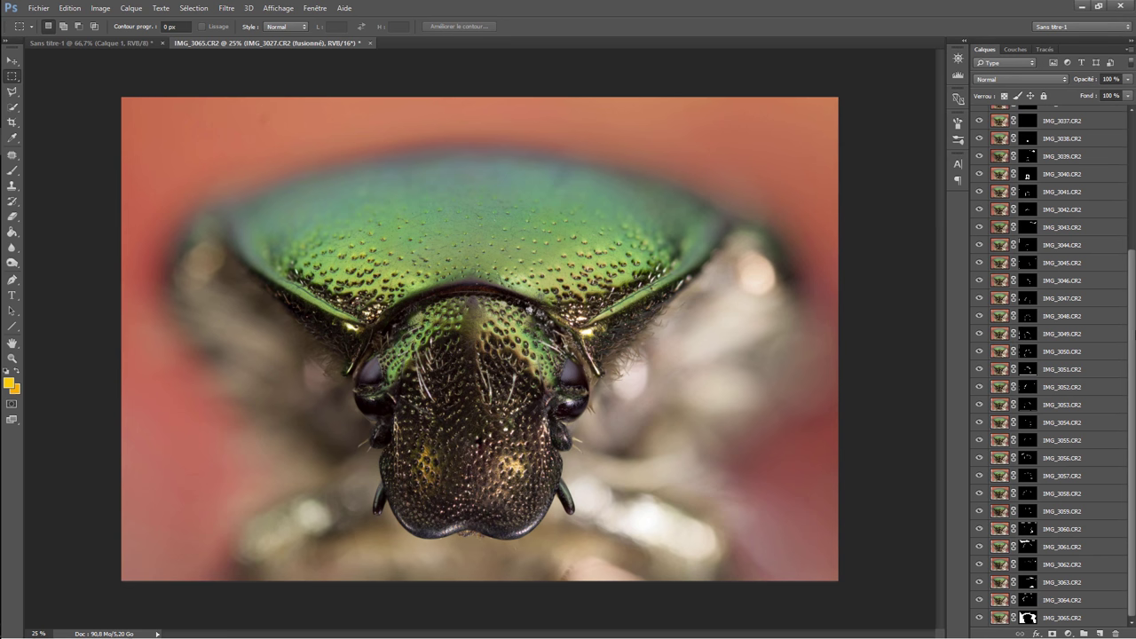
scroll(1051, 116, "up", 5)
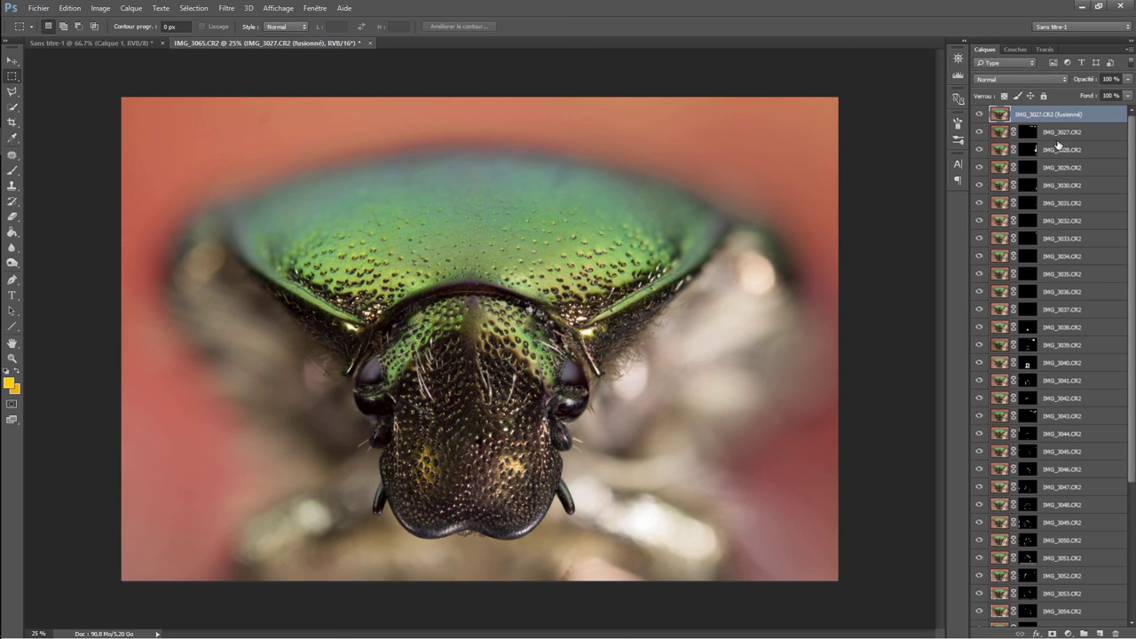
left_click(1061, 133)
left_click_drag(1129, 166, 1130, 452)
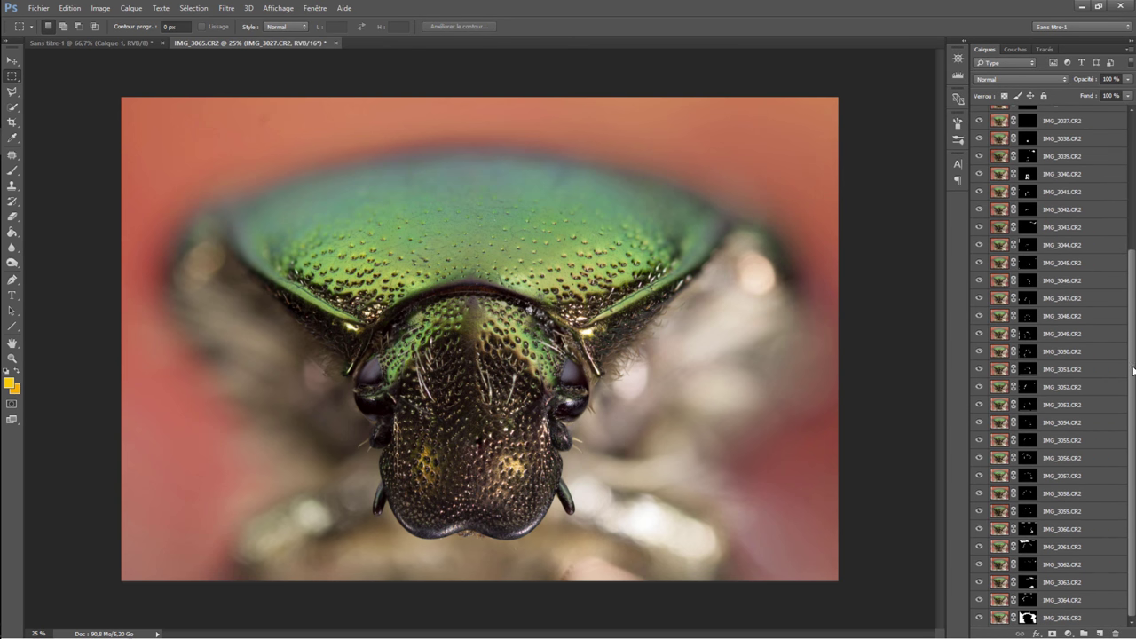
left_click(1066, 619, "shift")
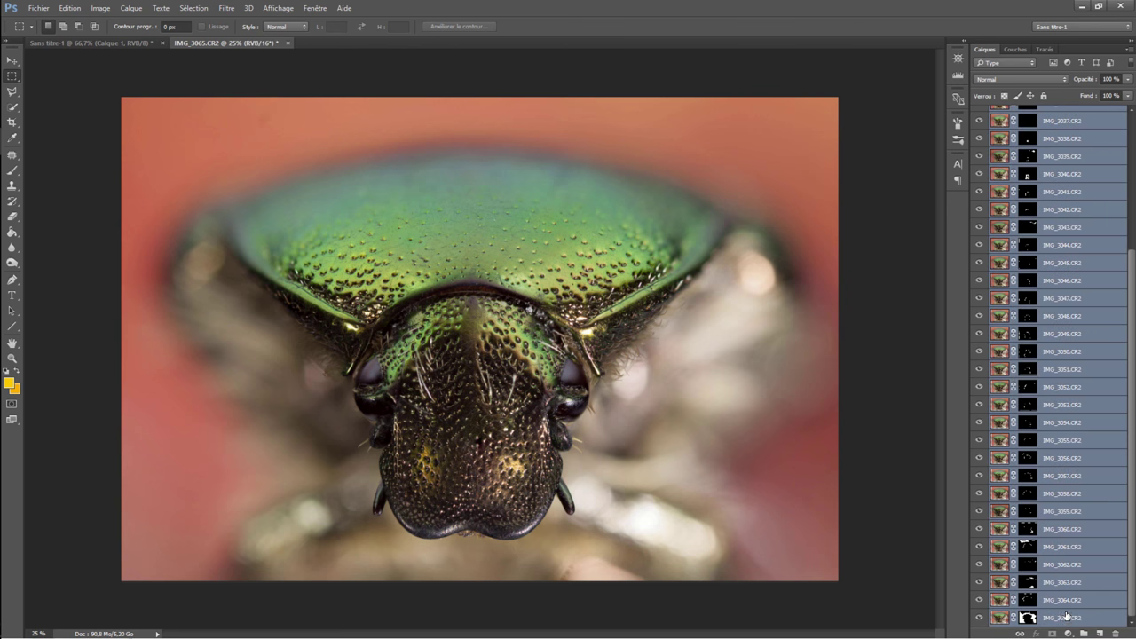
right_click(1062, 264)
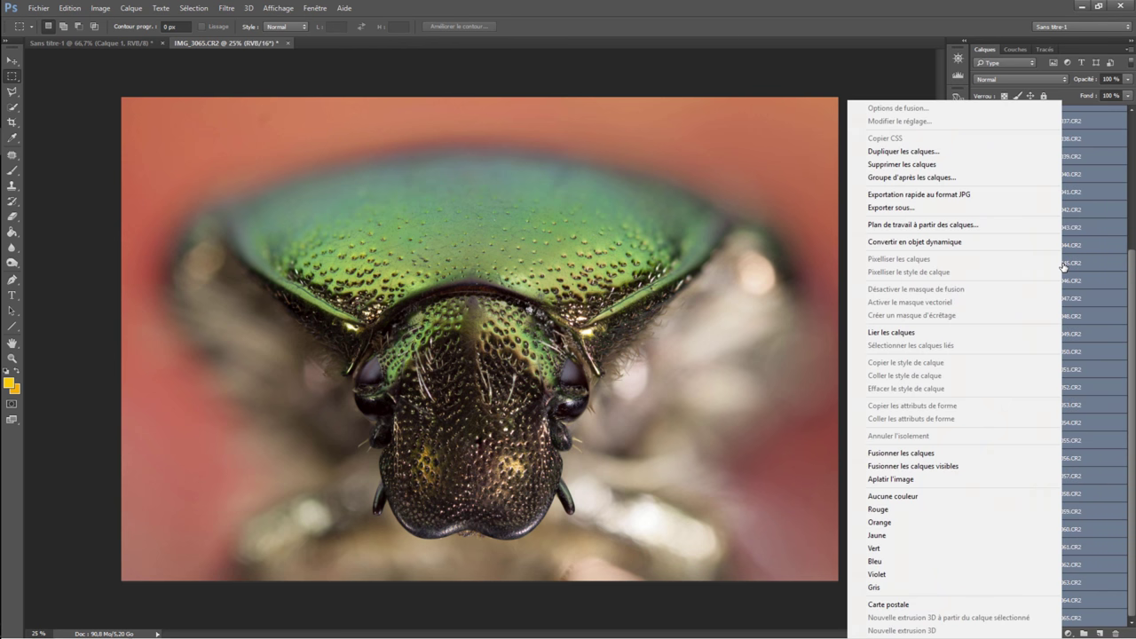
left_click(901, 165)
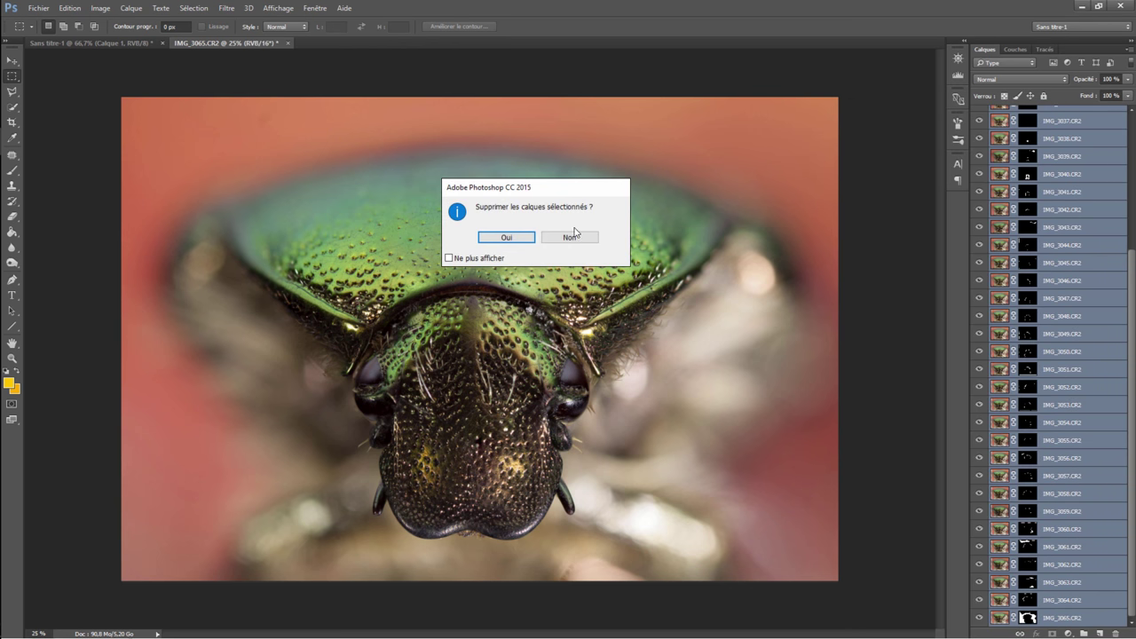
left_click(522, 237)
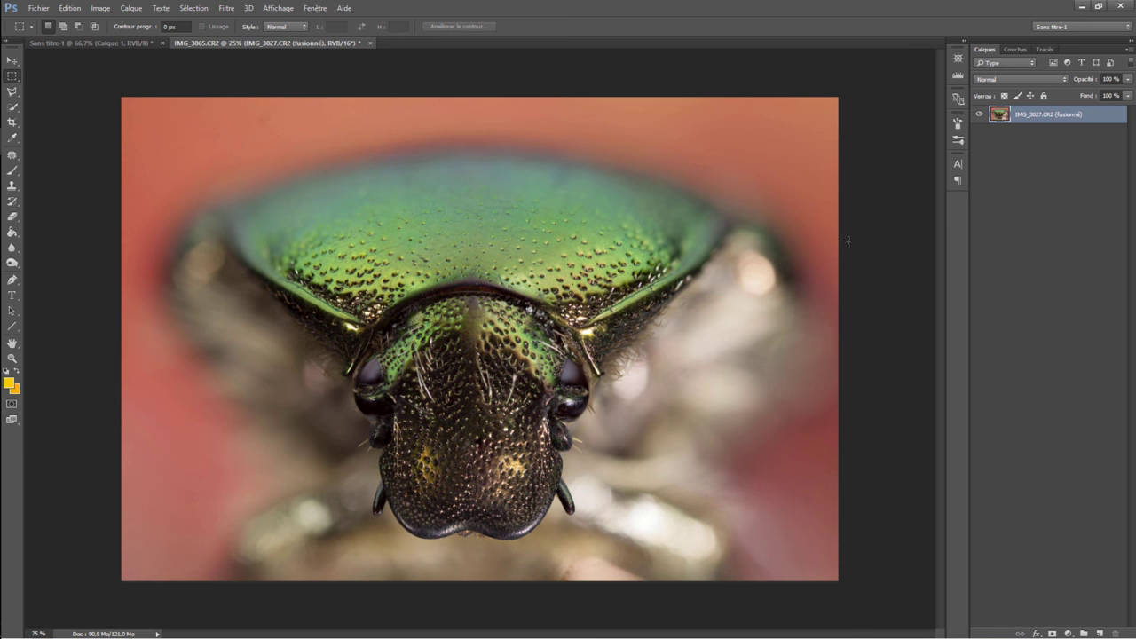
Zoom to 200% on the beetle's head texture, then zoom back out to the whole photo
key("ctrl+plus")
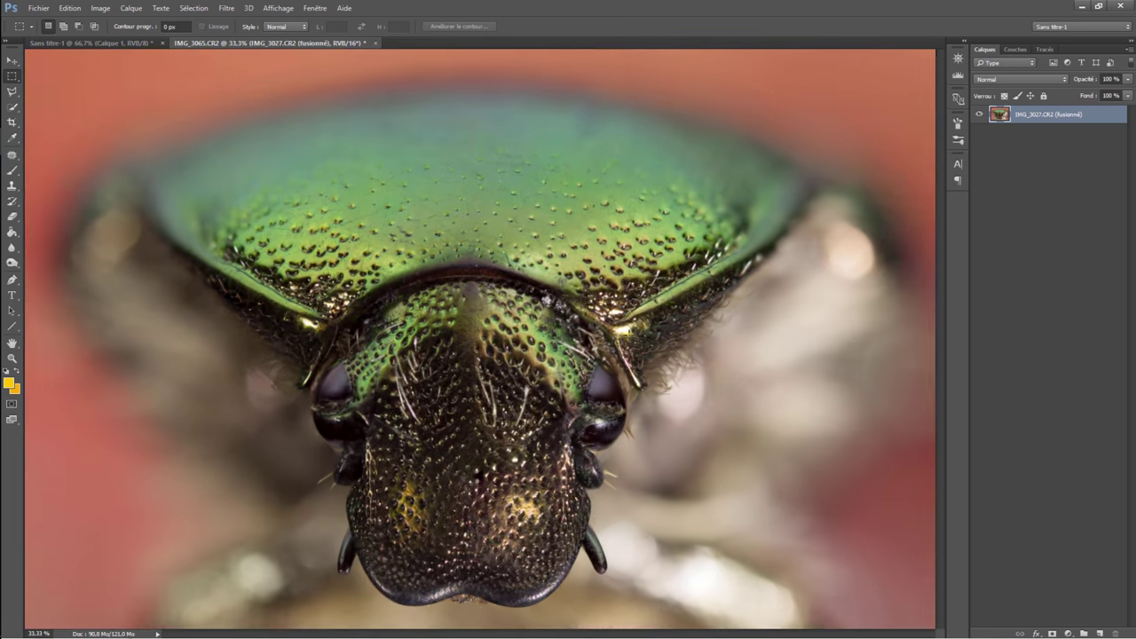
key("ctrl+plus")
key("ctrl+plus")
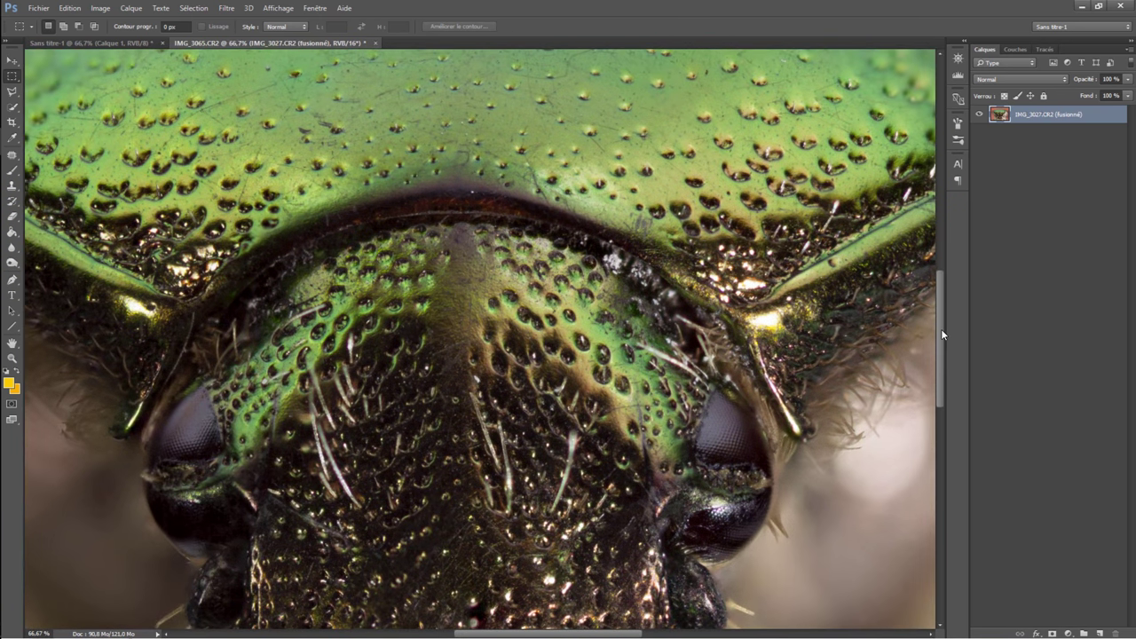
mouse_move(941, 328)
left_mouse_down()
mouse_move(937, 384)
mouse_move(939, 370)
left_mouse_up()
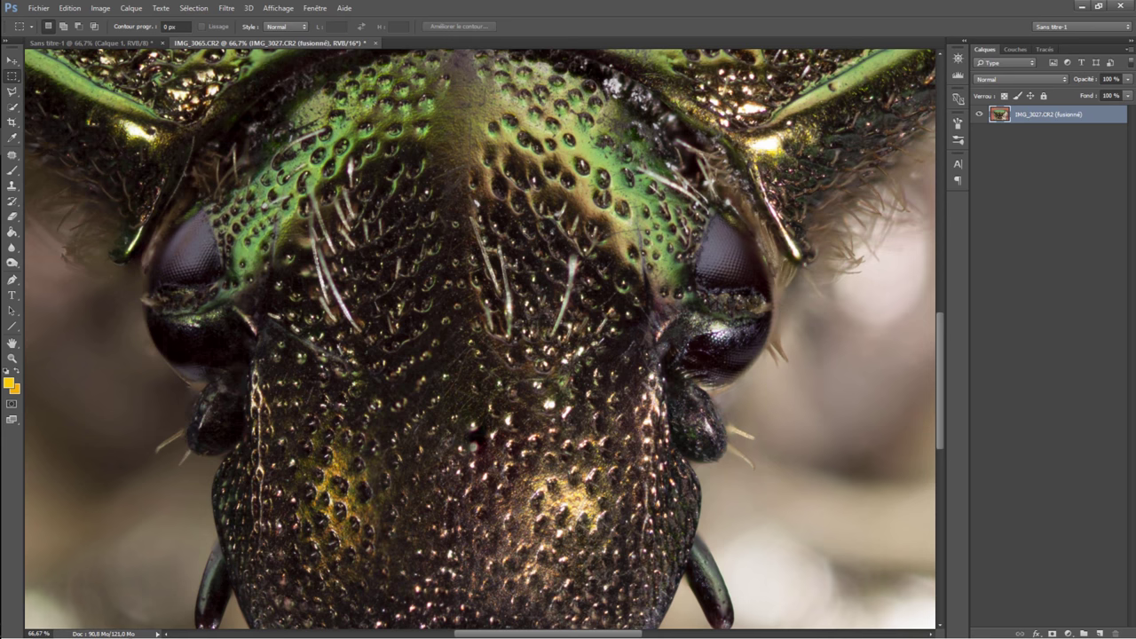
key("ctrl+plus")
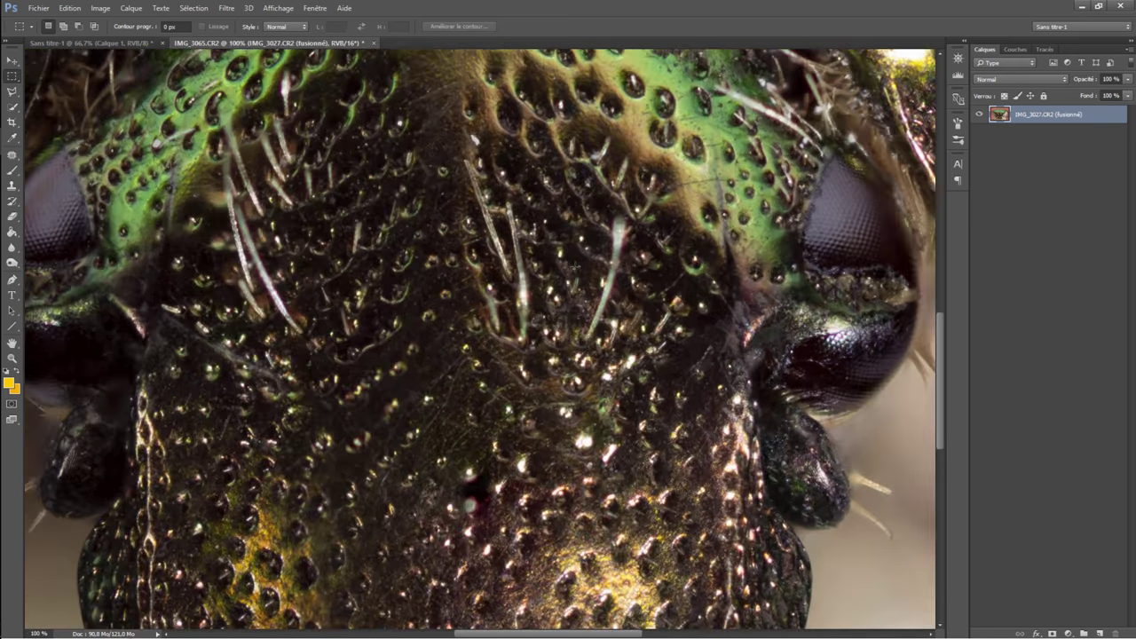
key("ctrl+plus")
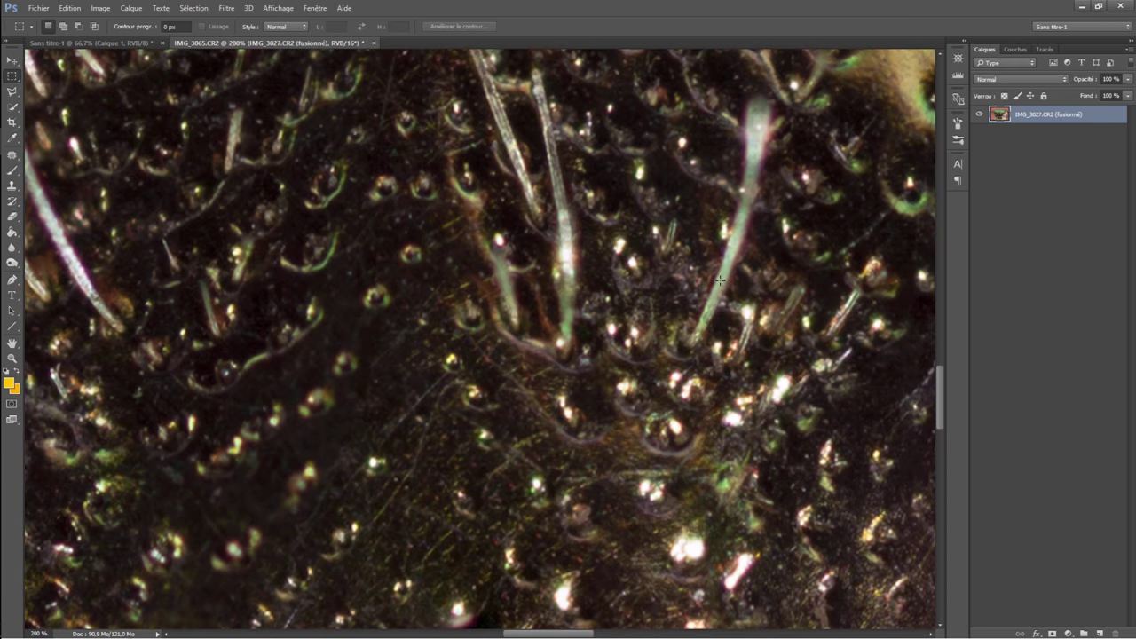
key("ctrl+minus")
key("ctrl+minus")
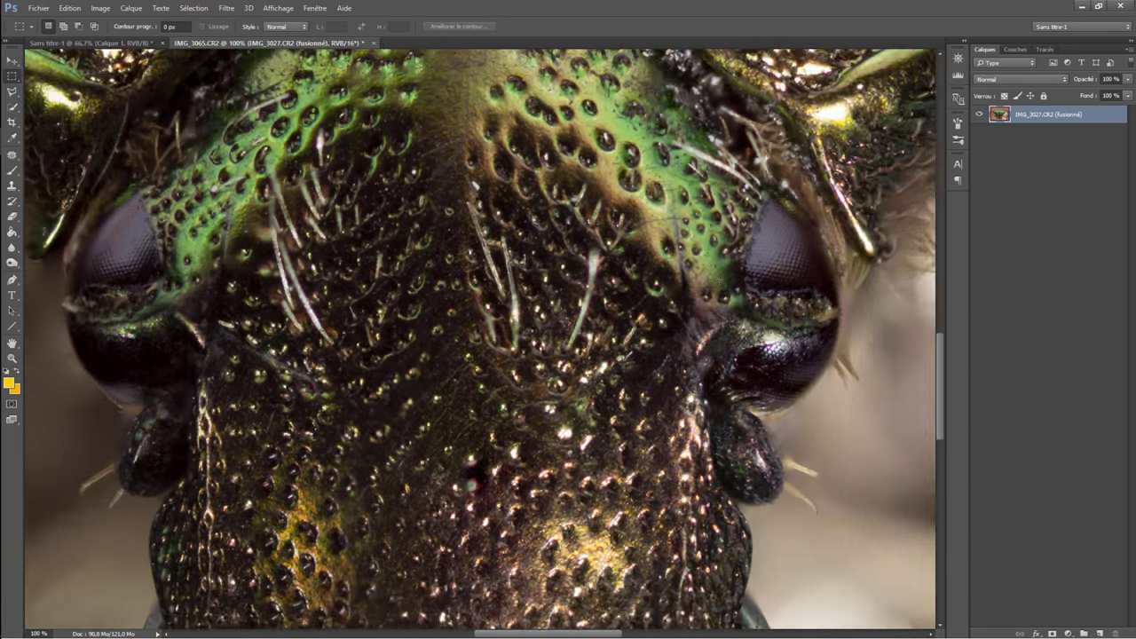
key("ctrl+minus")
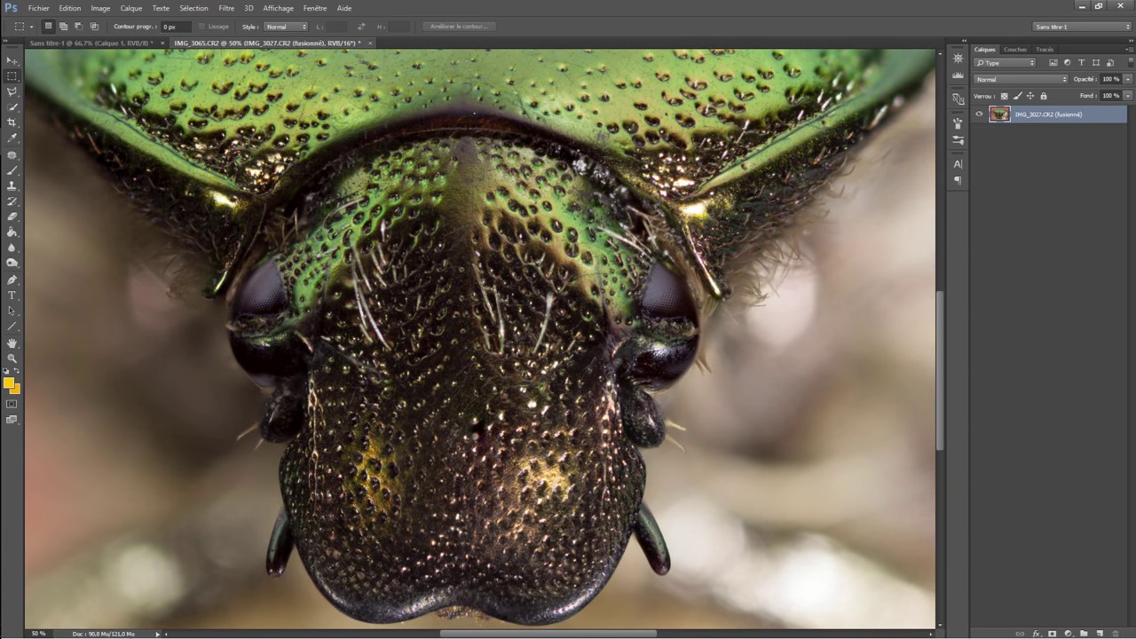
key("ctrl+minus")
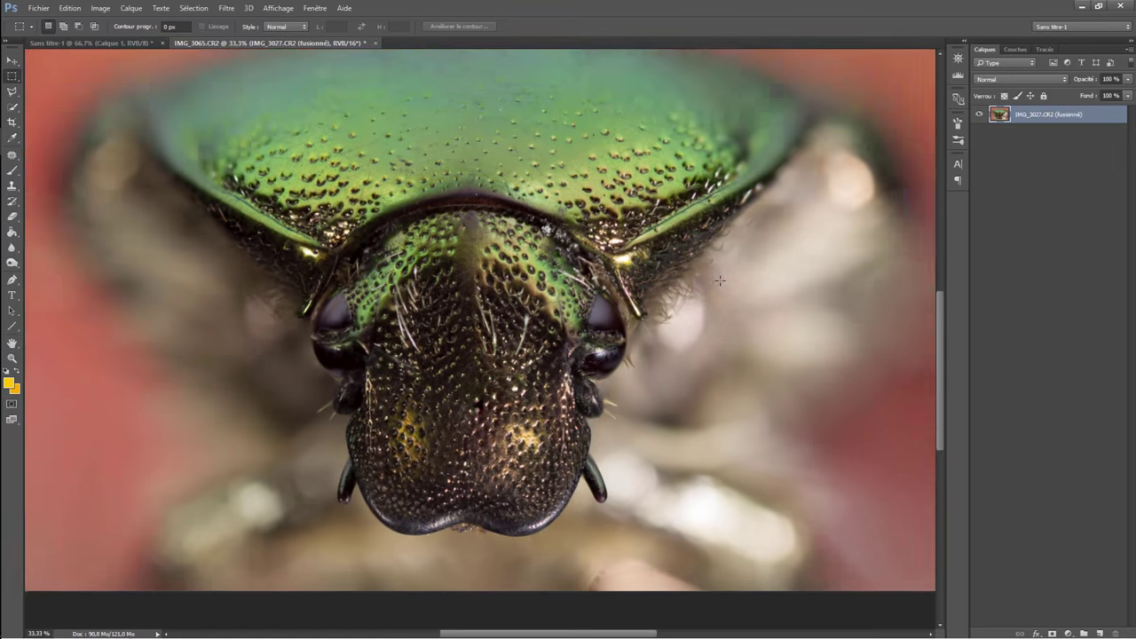
key("ctrl+minus")
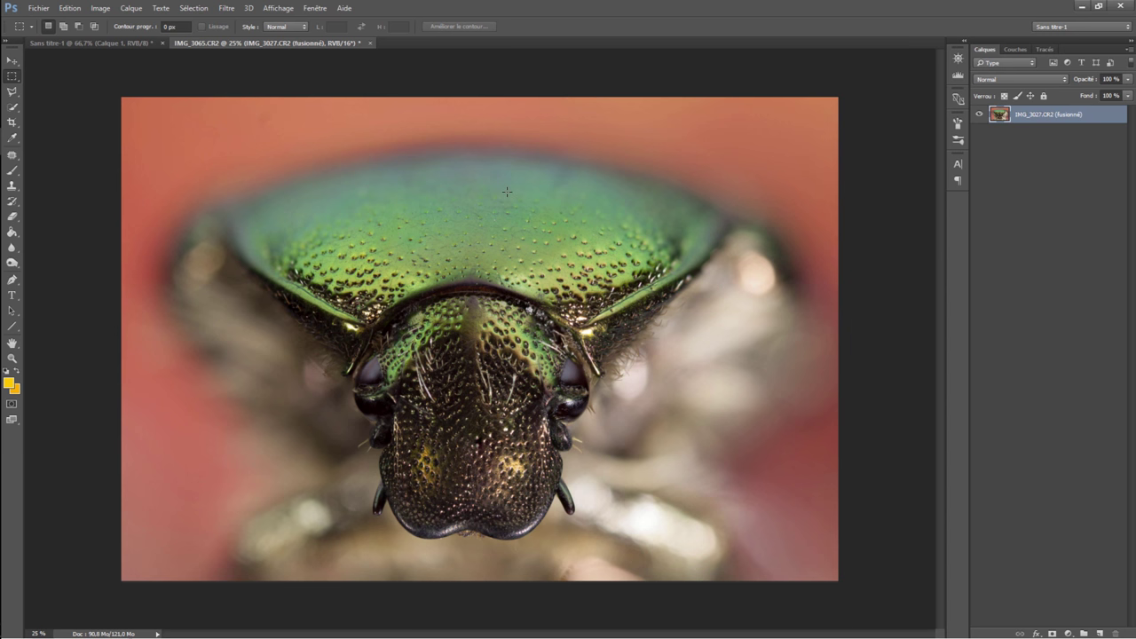
Pan across the beetle at 100% to check detail, then zoom out to fit the merged image
key("ctrl+plus")
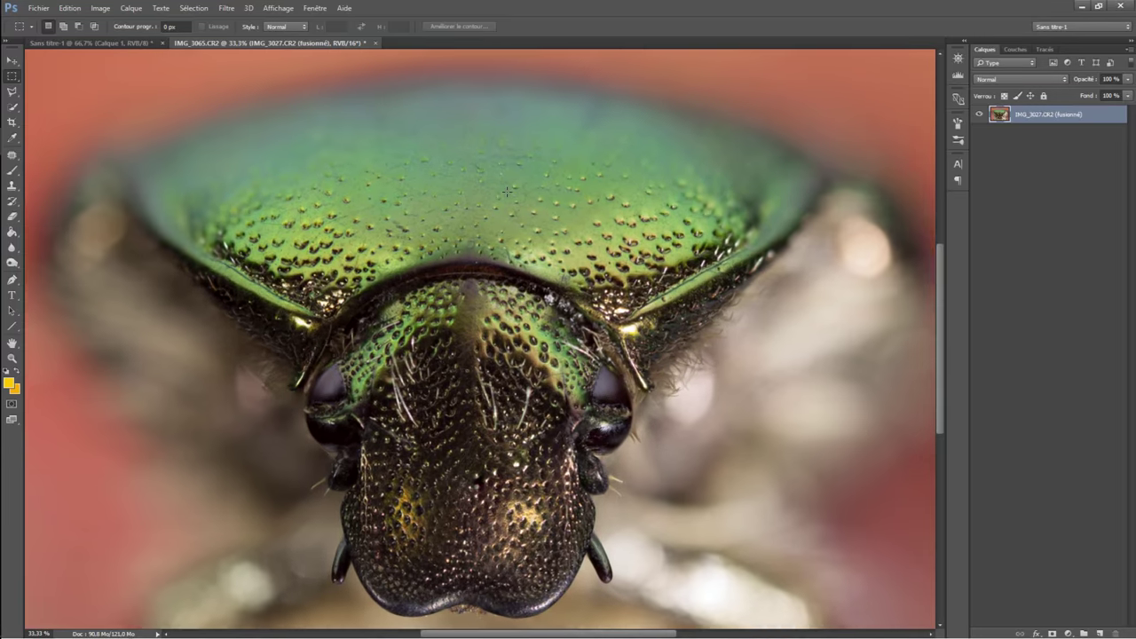
key("ctrl+plus")
key("ctrl+plus")
key("ctrl+plus")
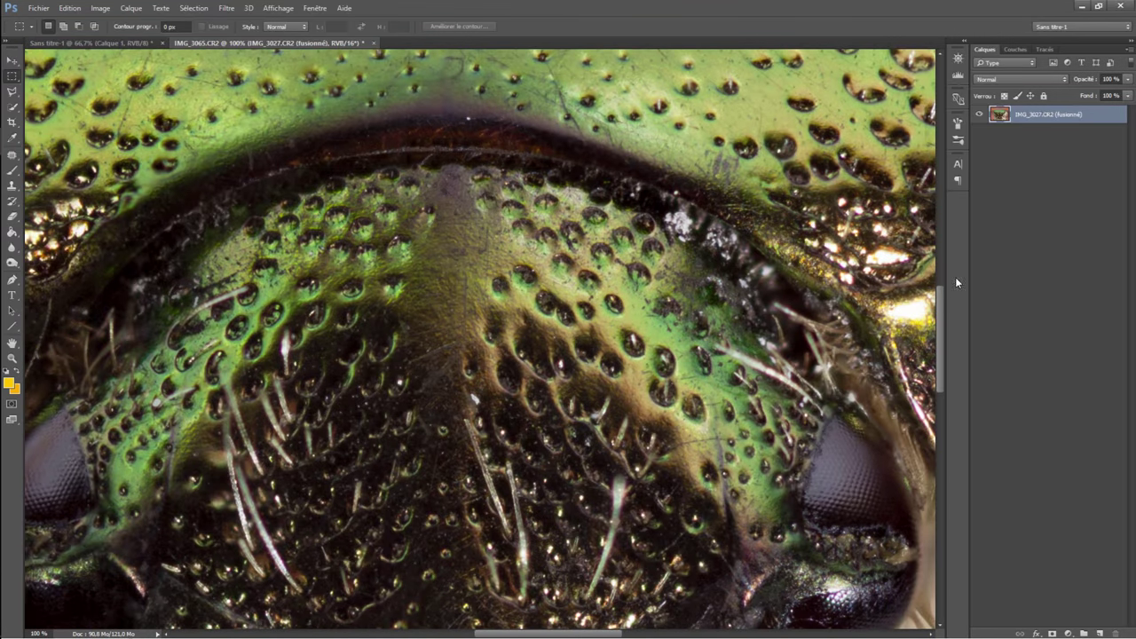
left_click_drag(941, 304, 942, 242)
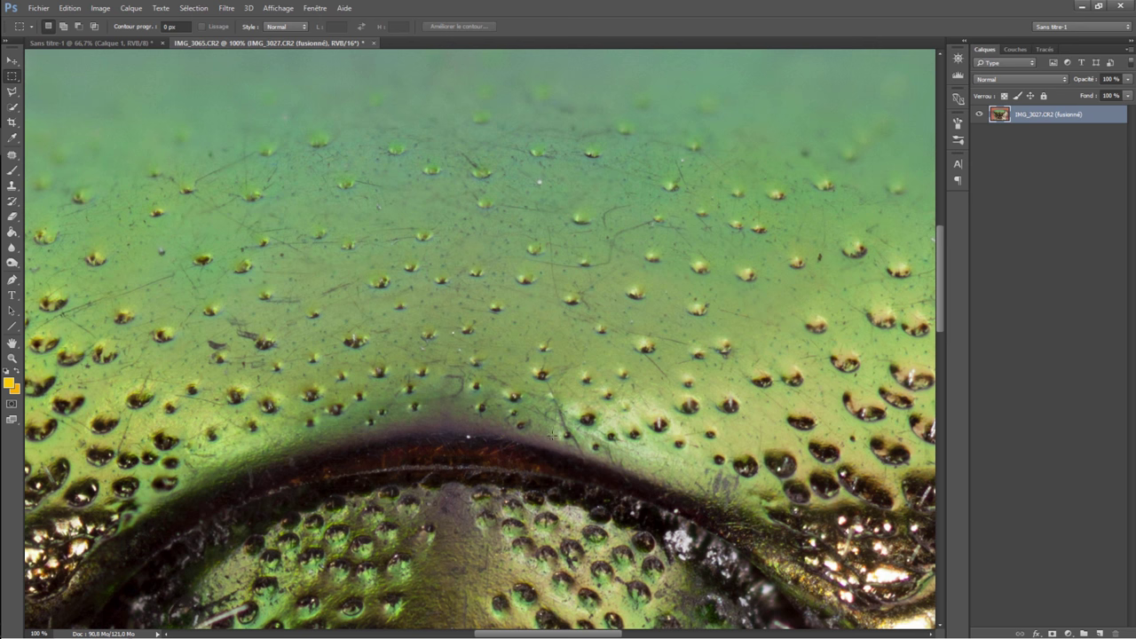
left_click_drag(939, 328, 937, 379)
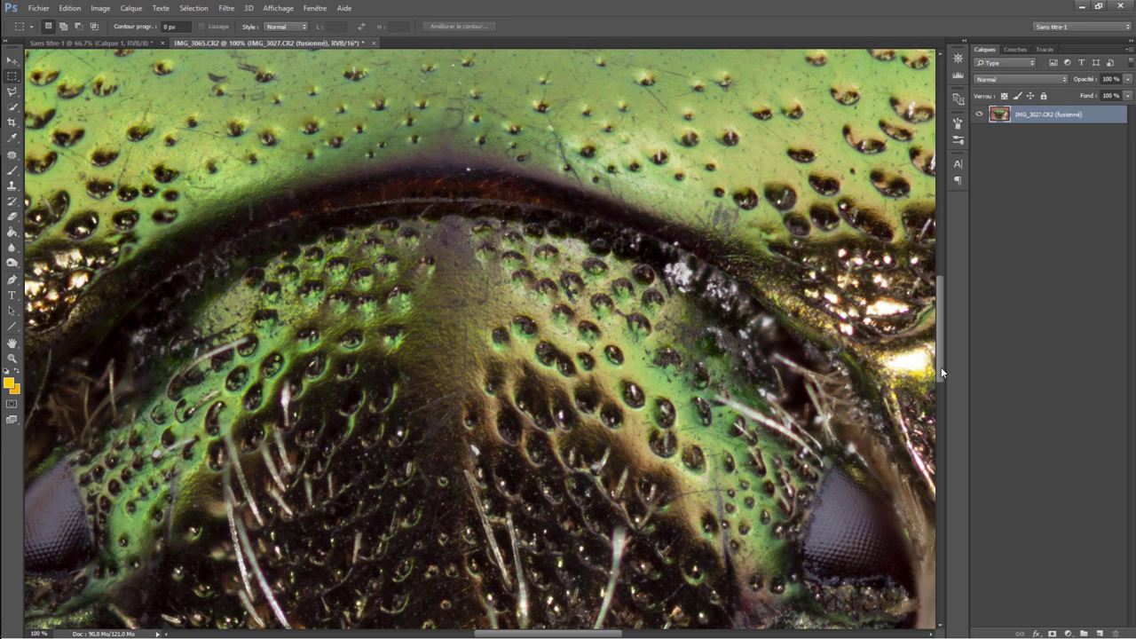
left_click_drag(940, 367, 939, 412)
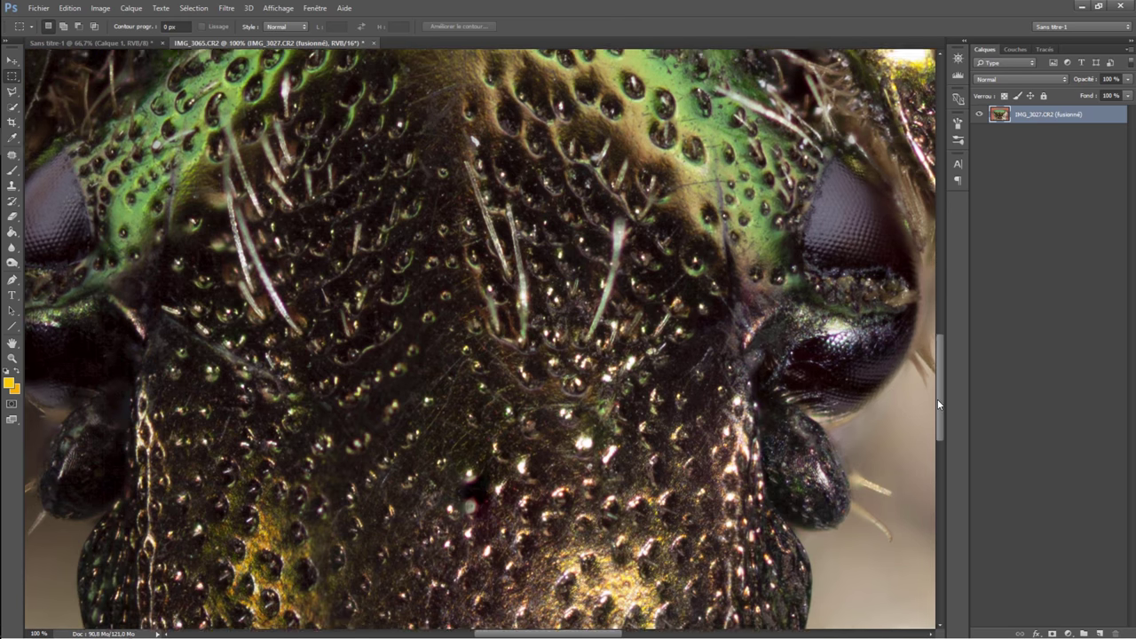
left_click_drag(938, 389, 937, 402)
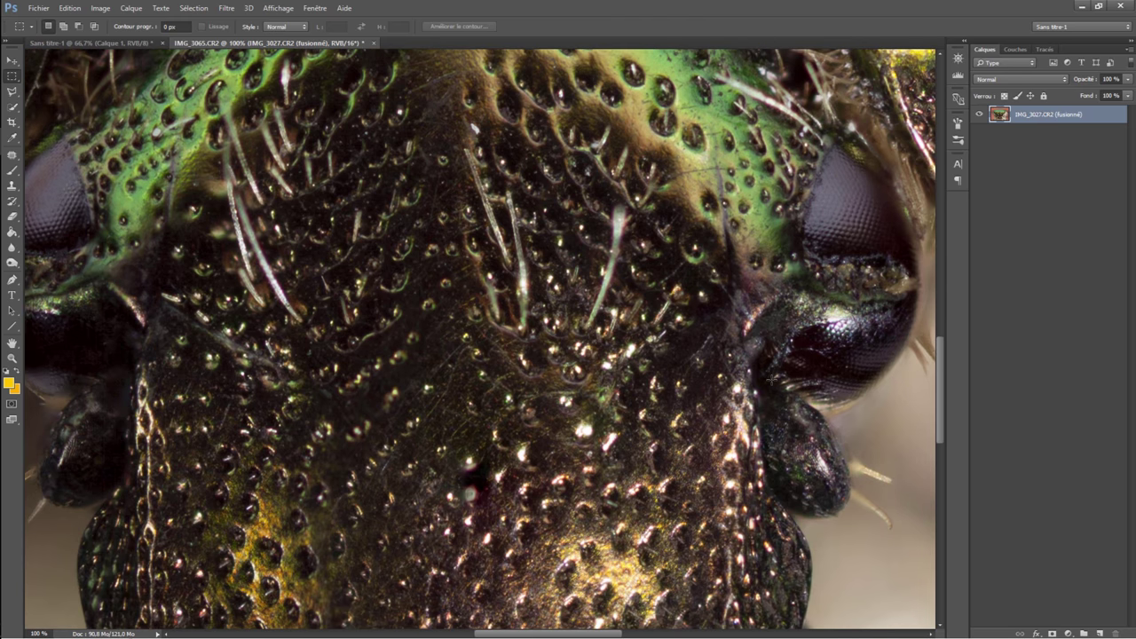
key("ctrl+minus")
key("ctrl+minus")
key("ctrl+minus")
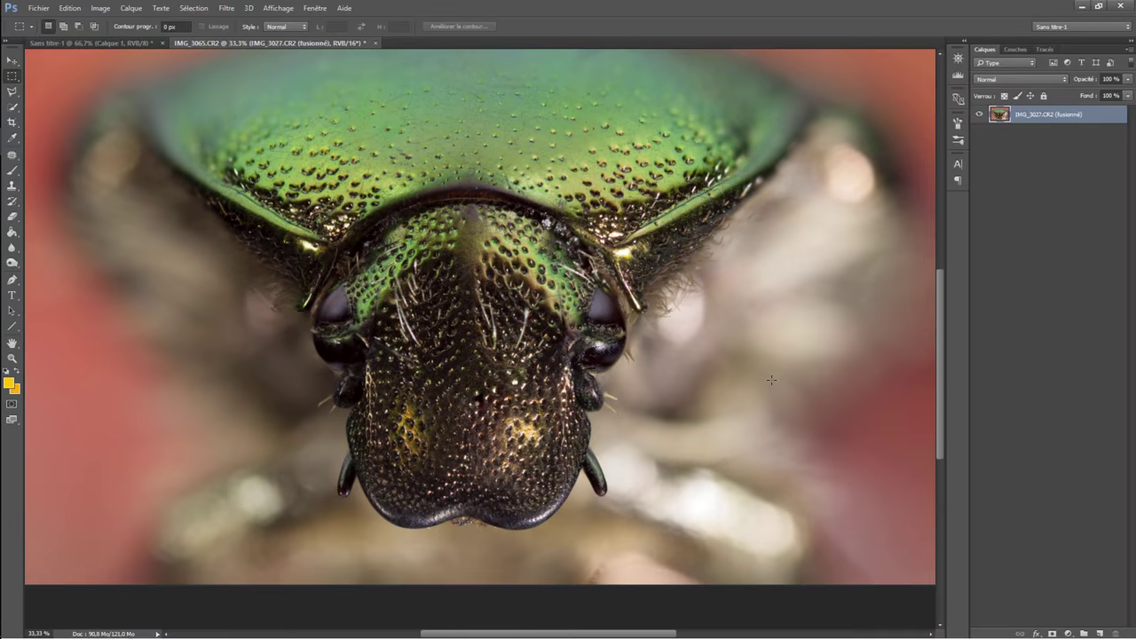
key("ctrl+minus")
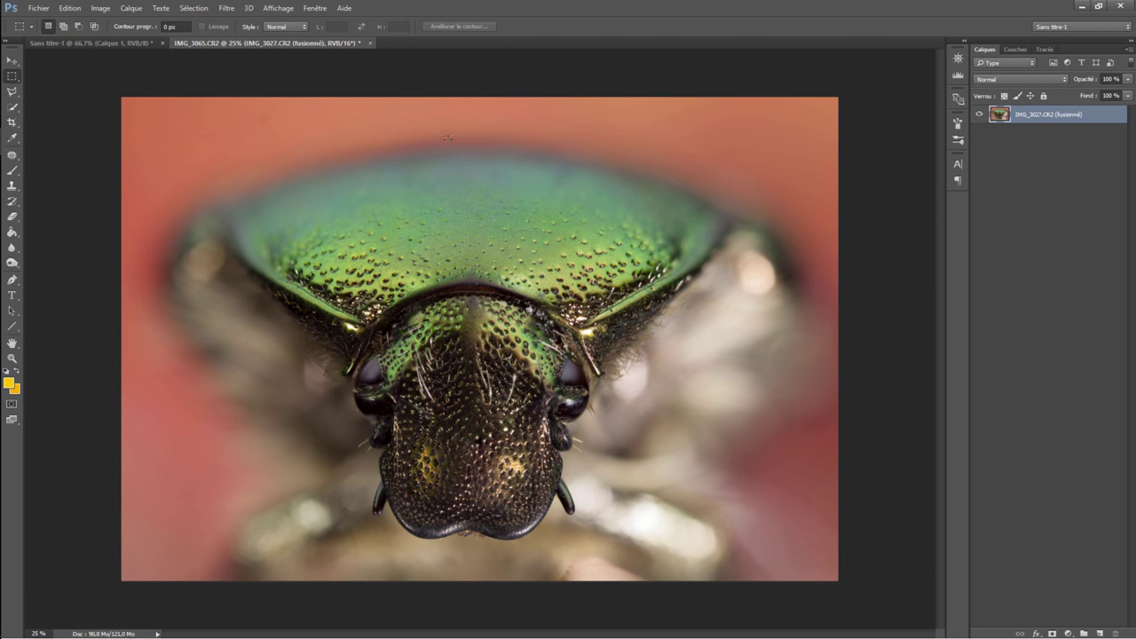
Close the merged document with Oui to save it back to Lightroom as IMG_3027-Modifier341.psd
left_click(370, 43)
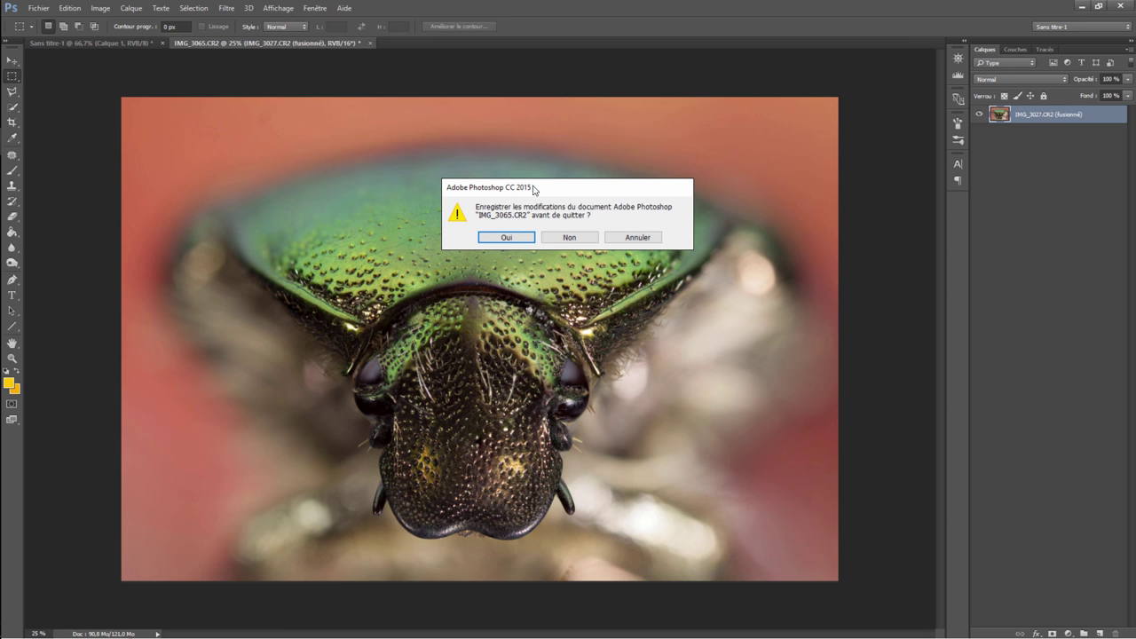
left_click(507, 238)
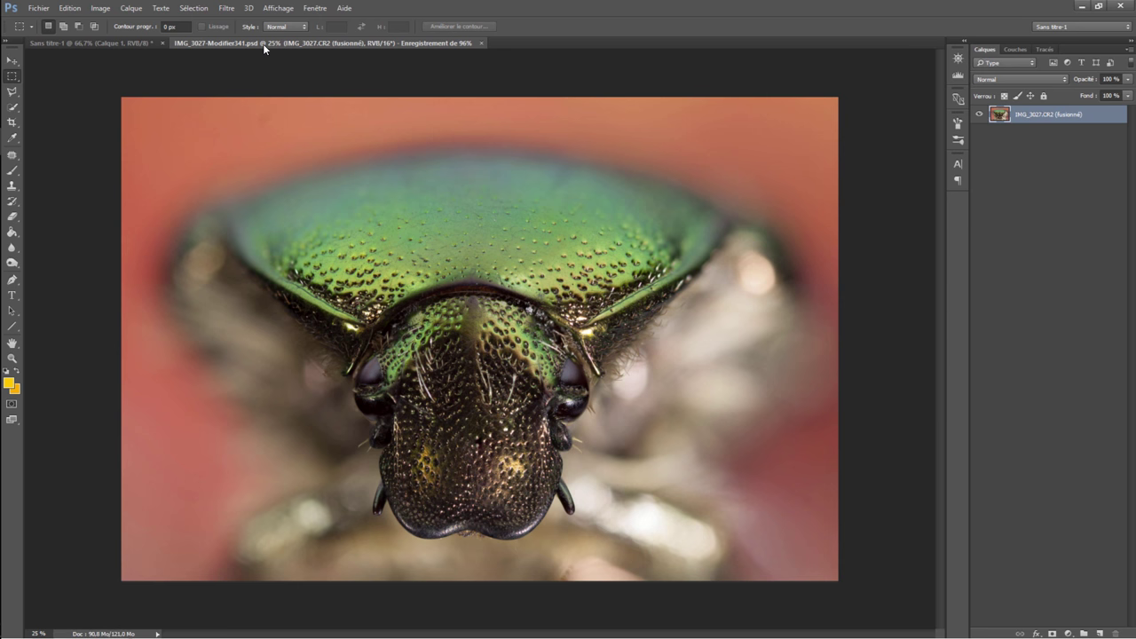
key("ctrl+w")
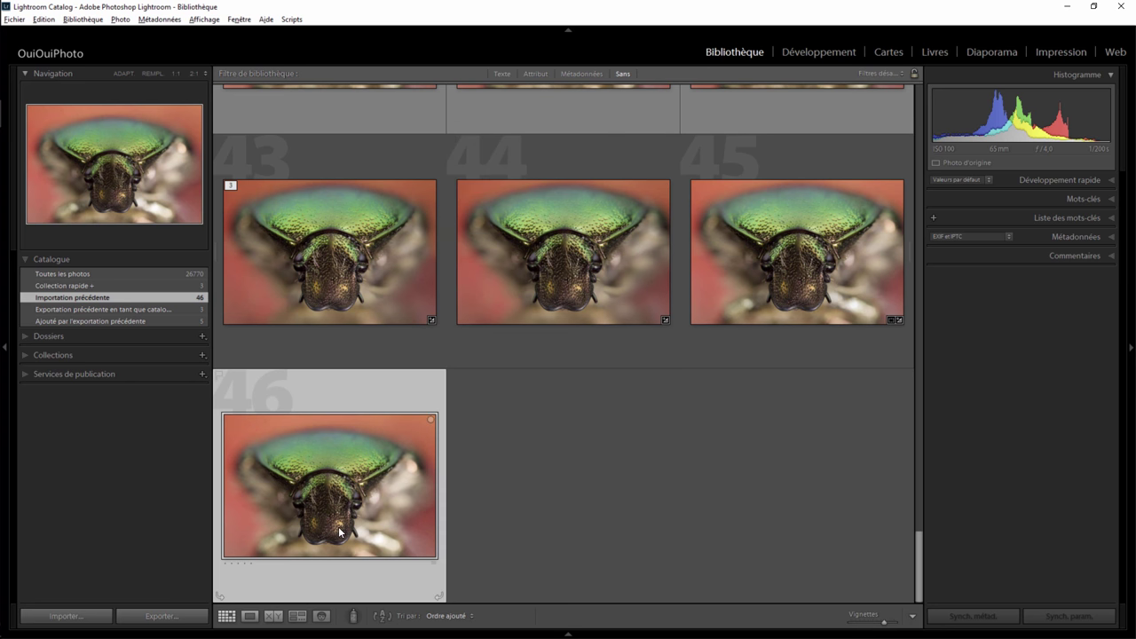
Open merged photo 46 in the Develop module with the Spot Removal tool selected
double_click(326, 504)
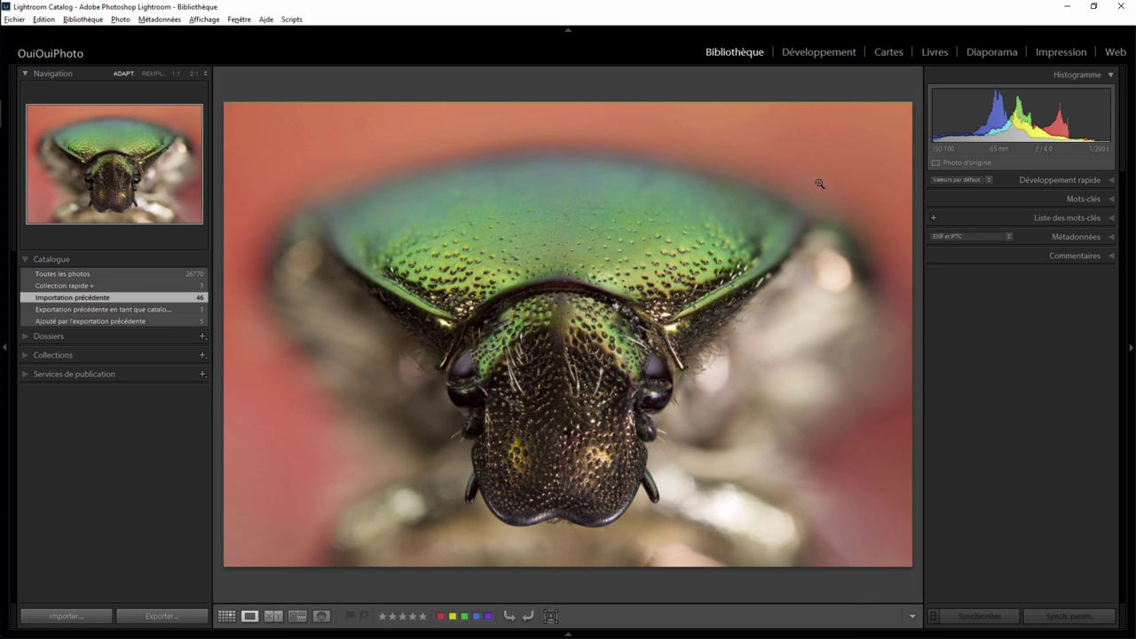
left_click(818, 53)
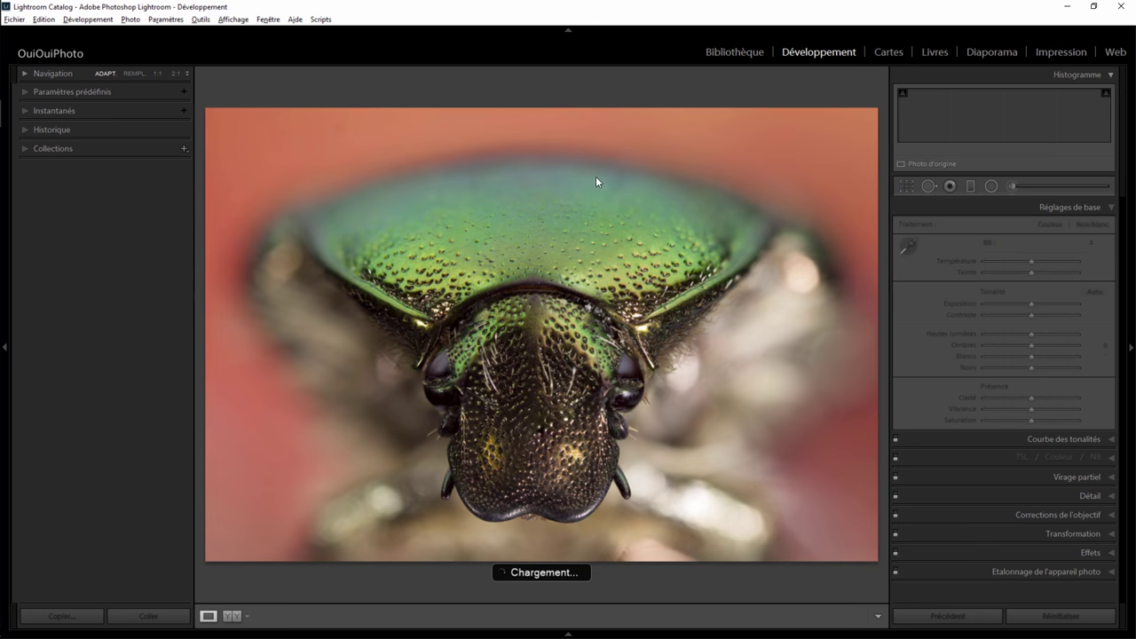
left_click(928, 186)
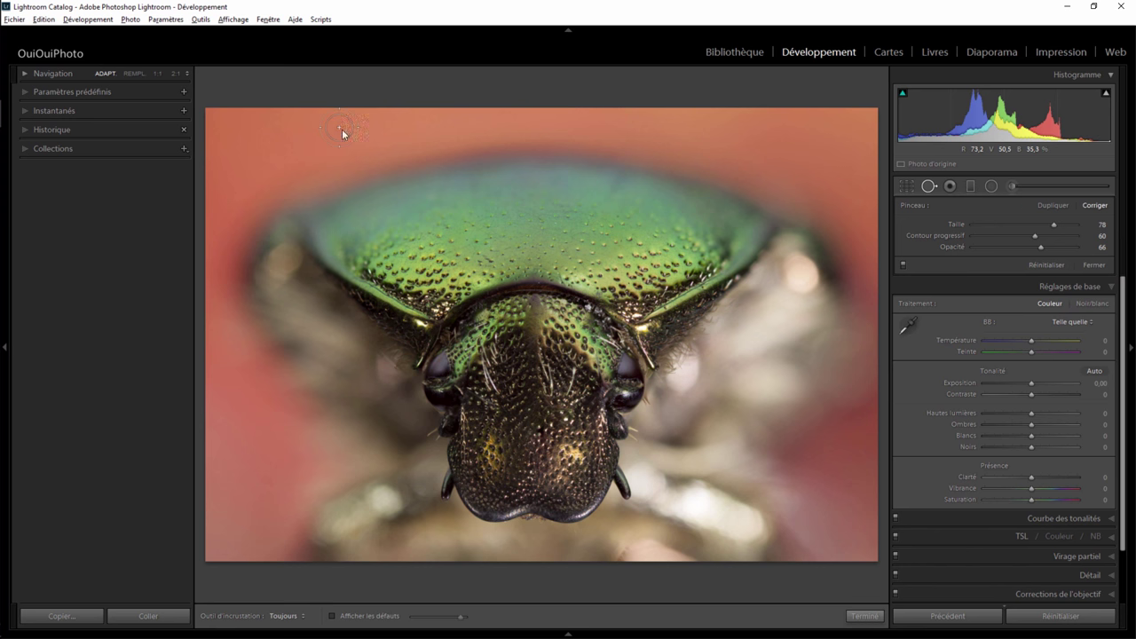
Heal the upper-background spot using nearby background, then set Vibrance +26 and Clarity −36
left_click(342, 128)
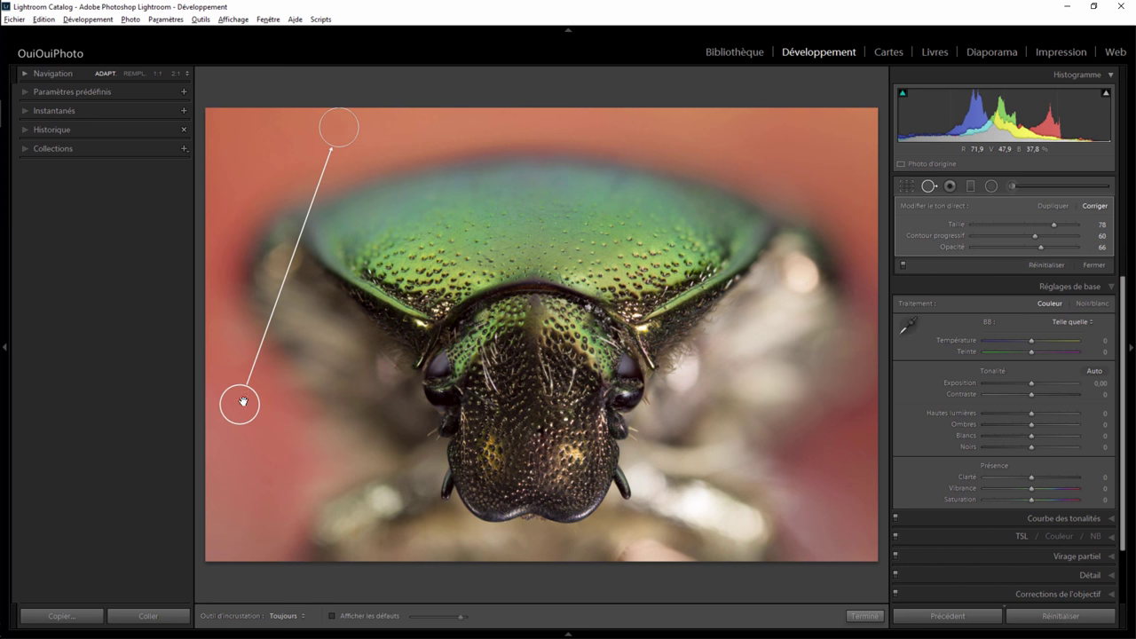
left_click_drag(242, 401, 283, 140)
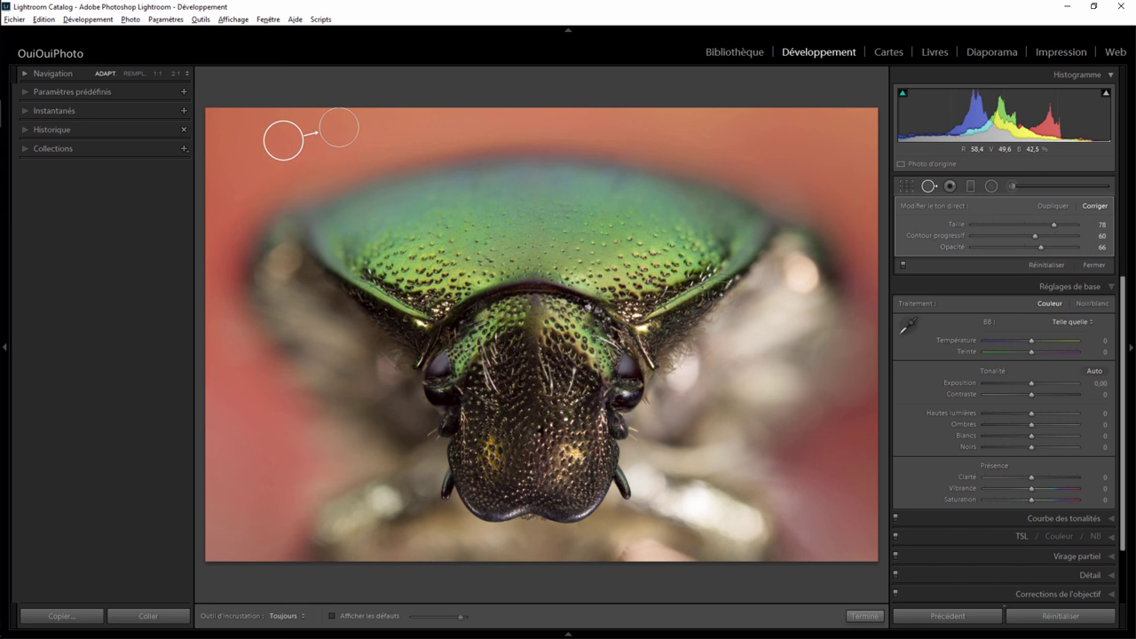
left_click(1091, 267)
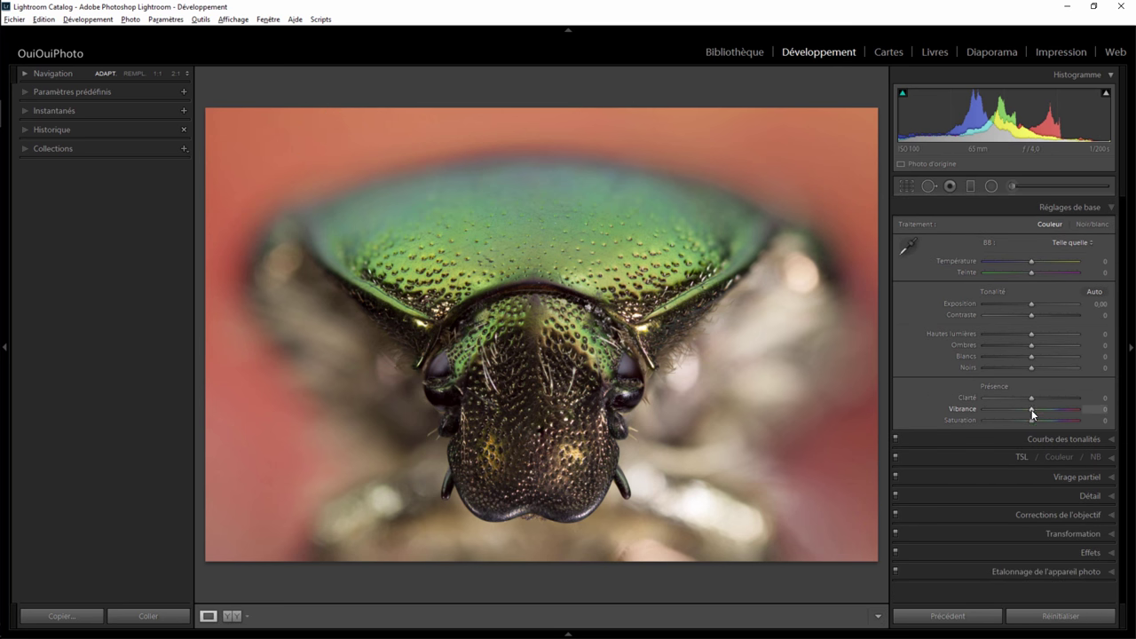
left_click_drag(1045, 409, 1044, 410)
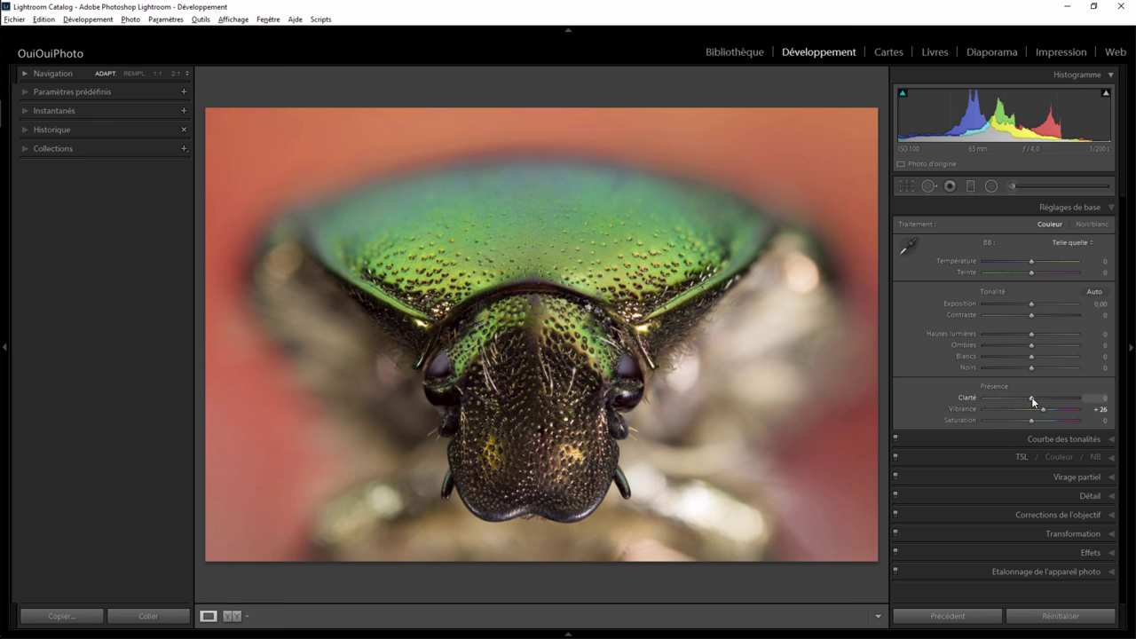
left_click_drag(1031, 396, 1014, 397)
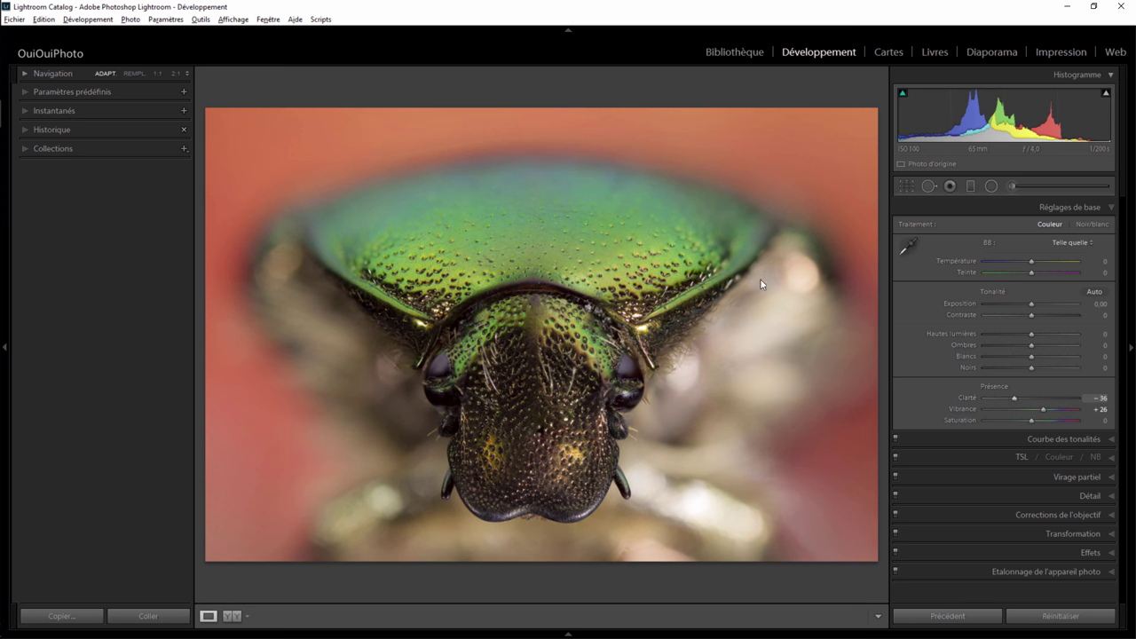
Place a radial filter on the beetle's head with Sharpness 0, Clarity +40 and Feather 30
left_click(992, 187)
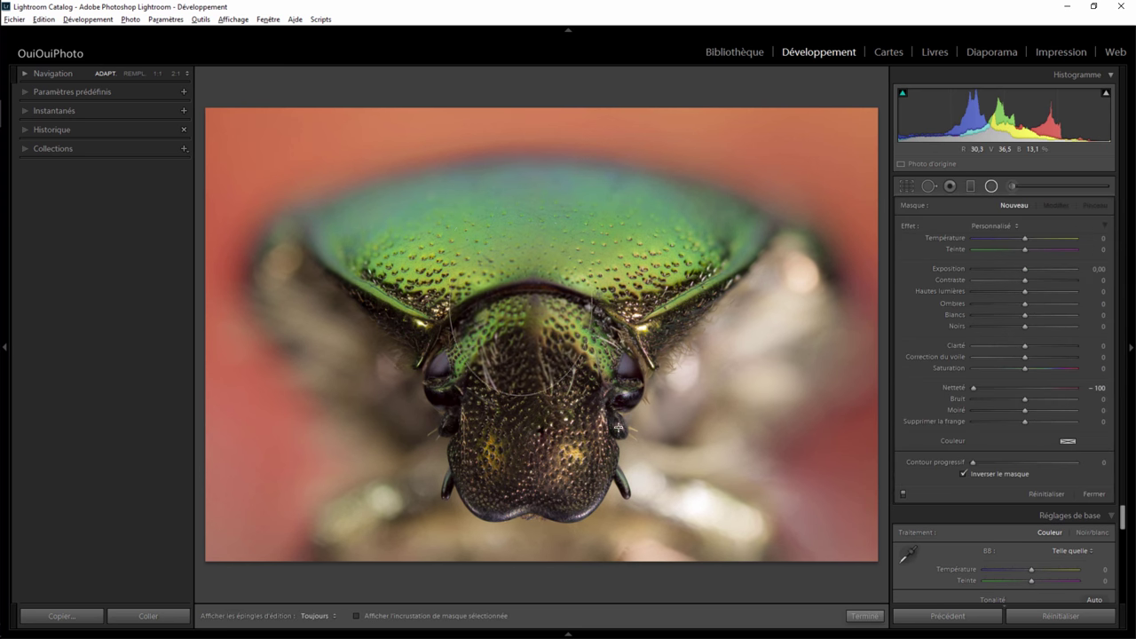
left_click_drag(520, 303, 727, 507)
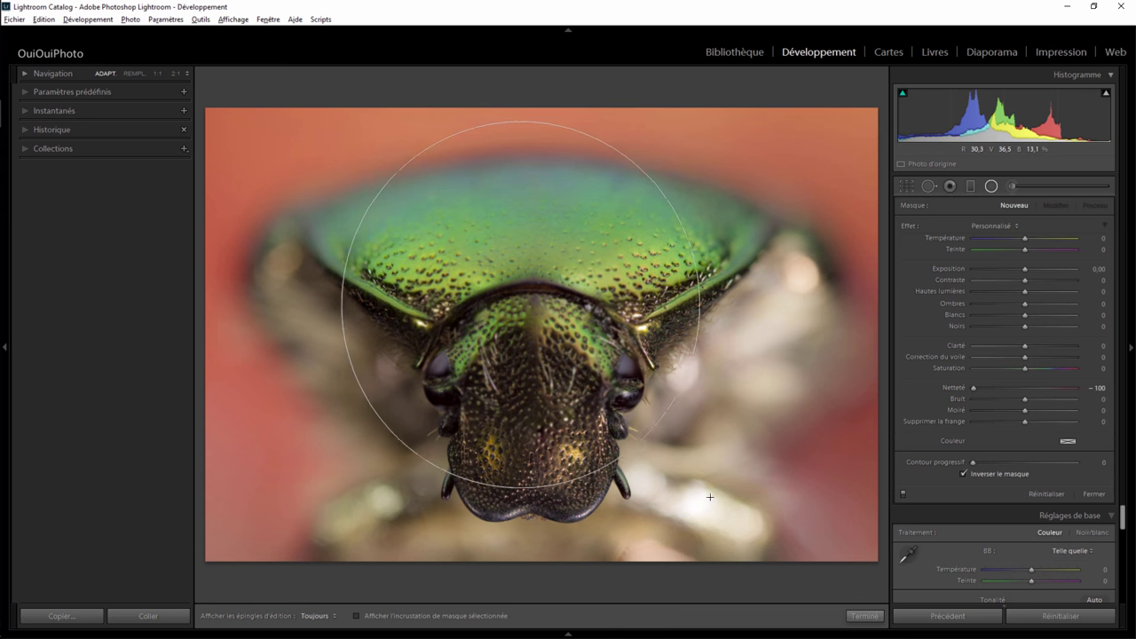
double_click(910, 226)
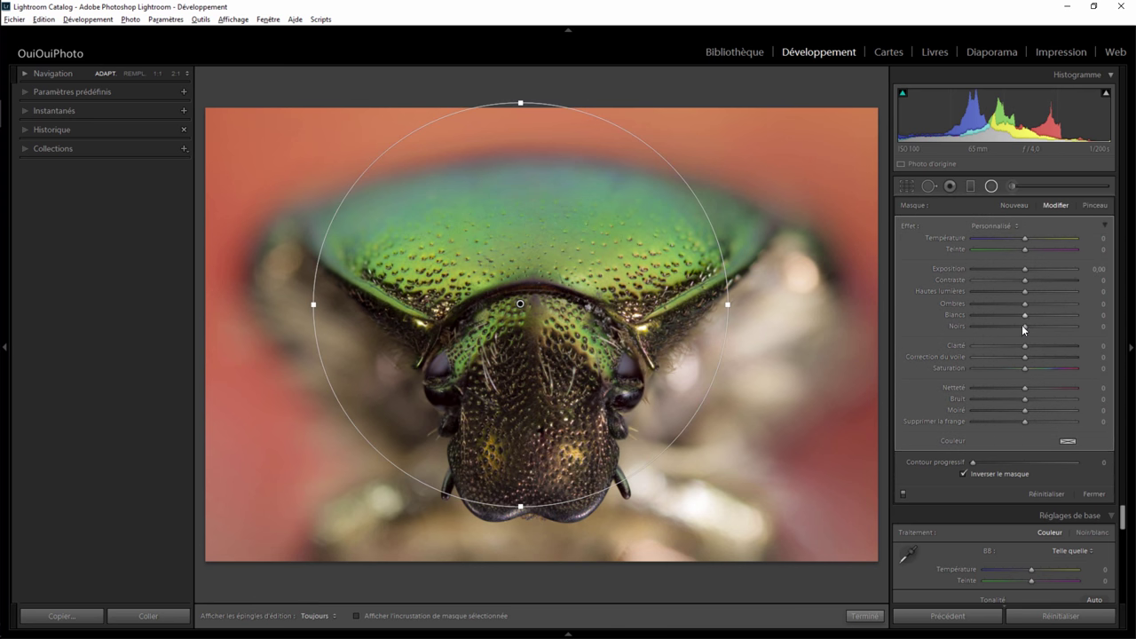
left_click_drag(1025, 346, 1045, 345)
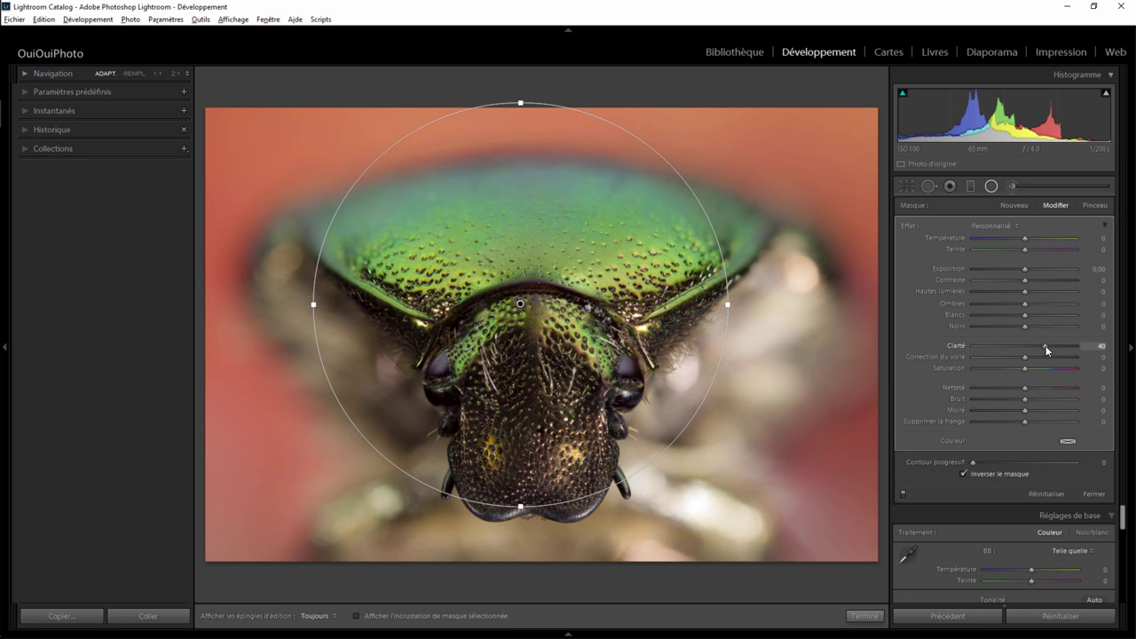
mouse_move(520, 304)
left_mouse_down()
mouse_move(534, 371)
mouse_move(530, 361)
left_mouse_up()
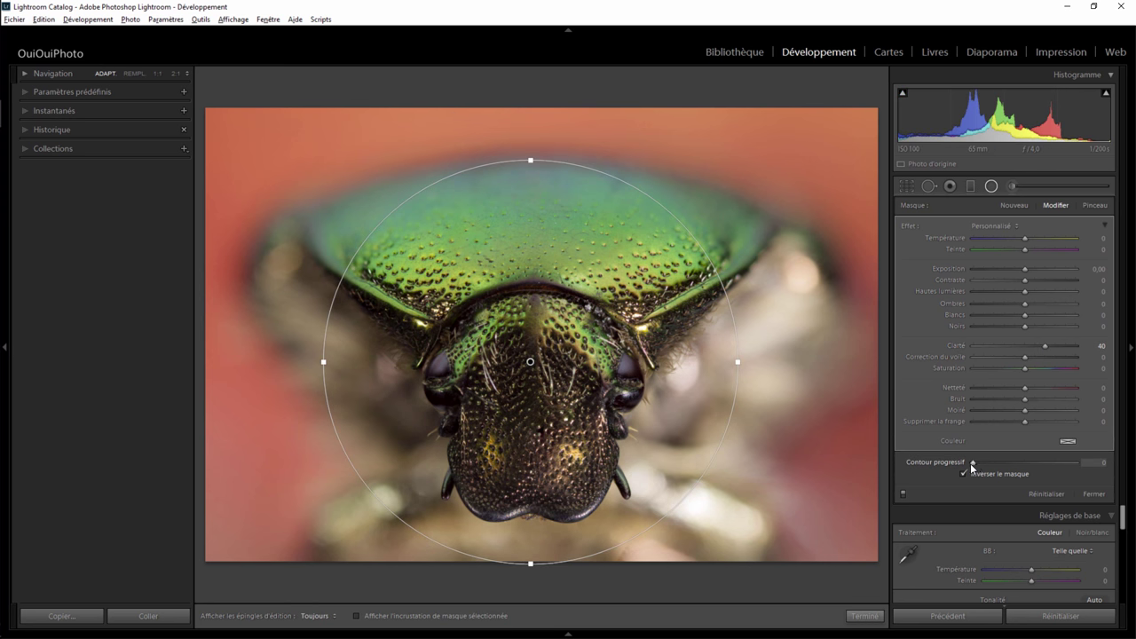
left_click_drag(972, 463, 1003, 463)
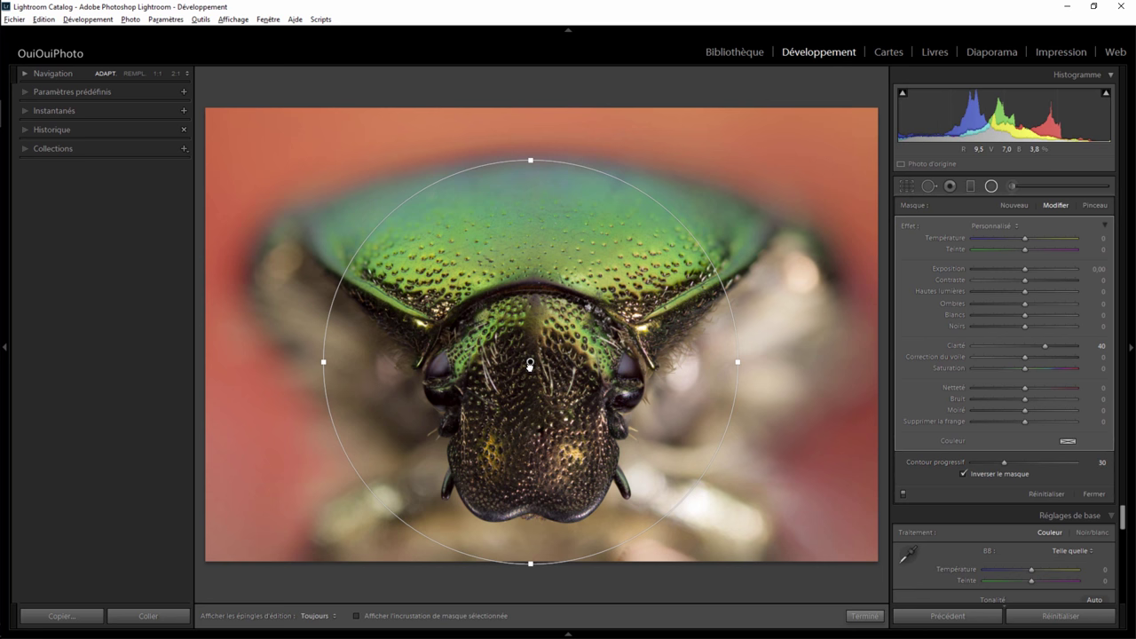
left_click_drag(530, 364, 530, 367)
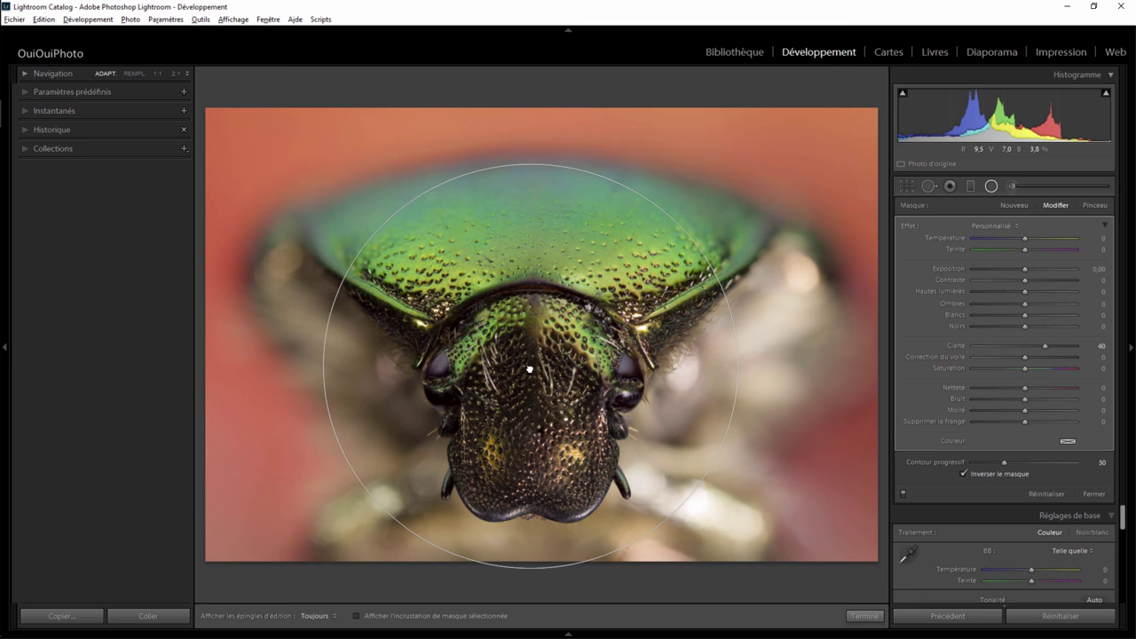
left_click(863, 616)
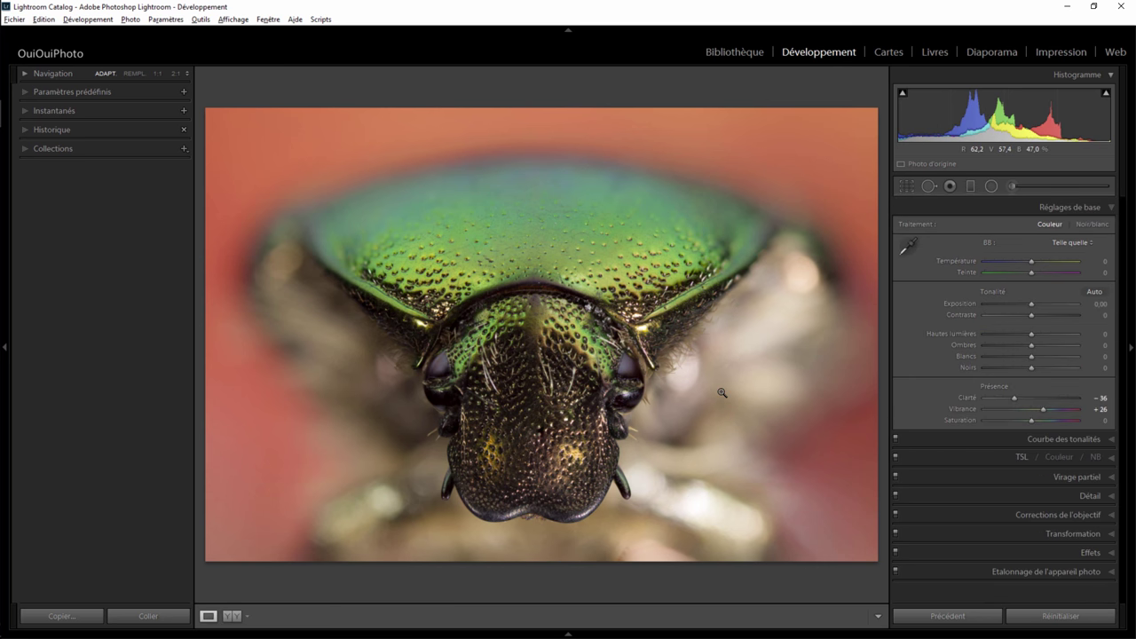